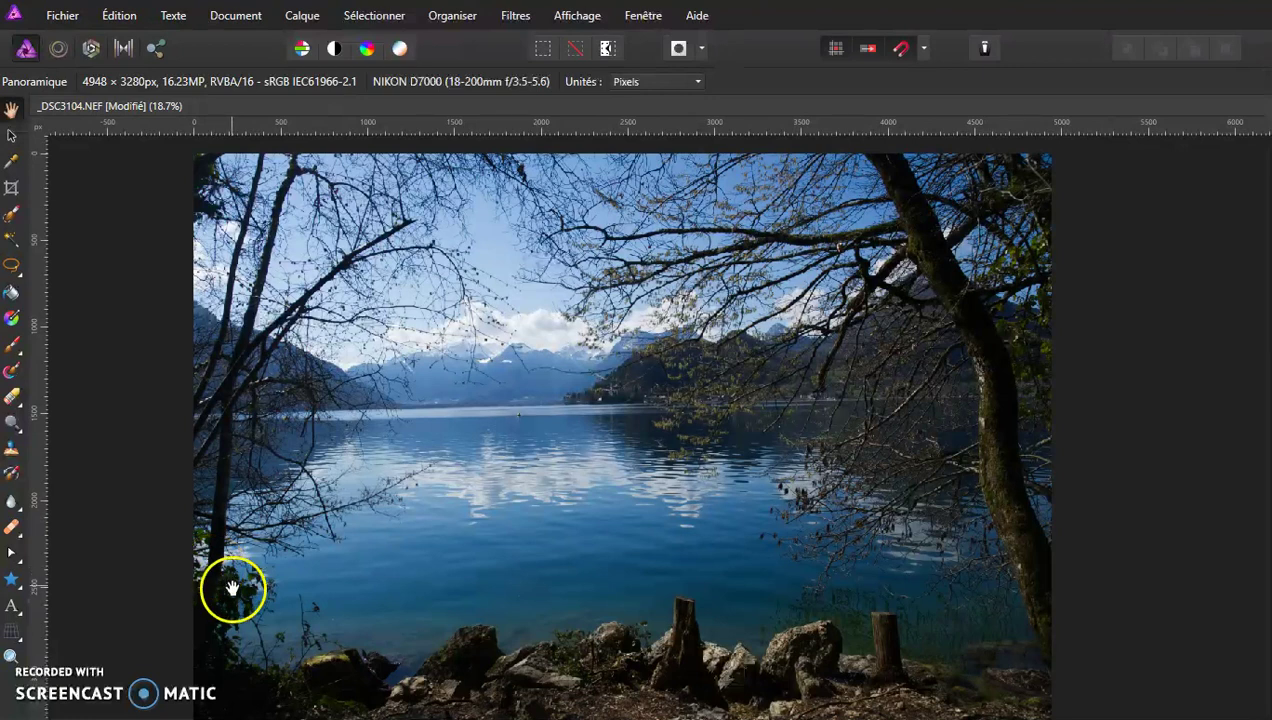
Start a new HDR merge and add the raw files _DSC3104.NEF, _DSC3105.NEF and _DSC3106.NEF as its source images
left_click(62, 18)
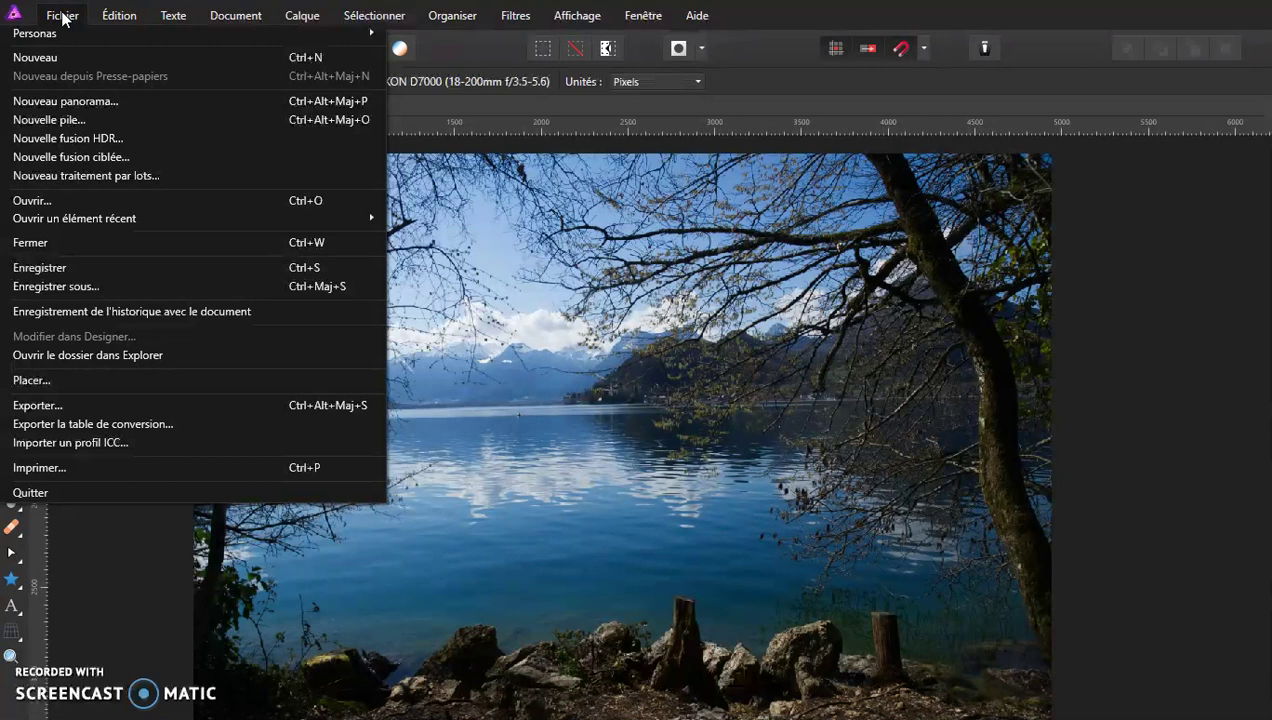
left_click(92, 140)
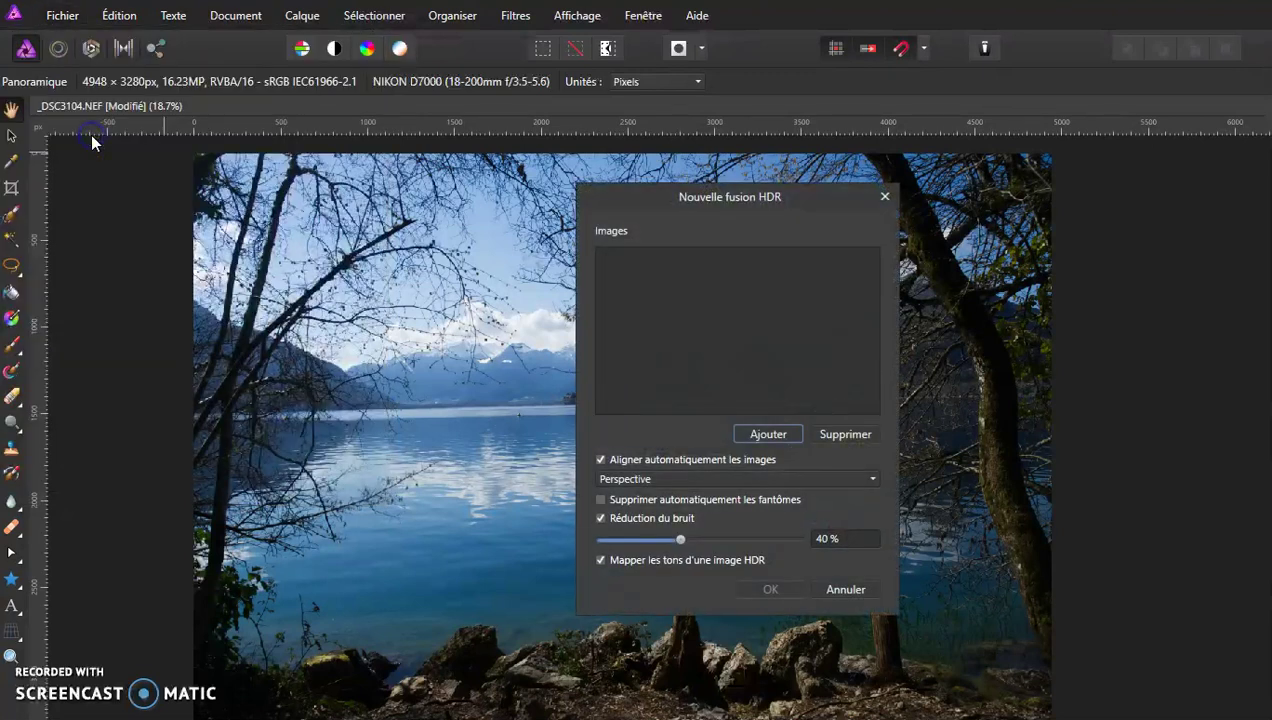
left_click(764, 435)
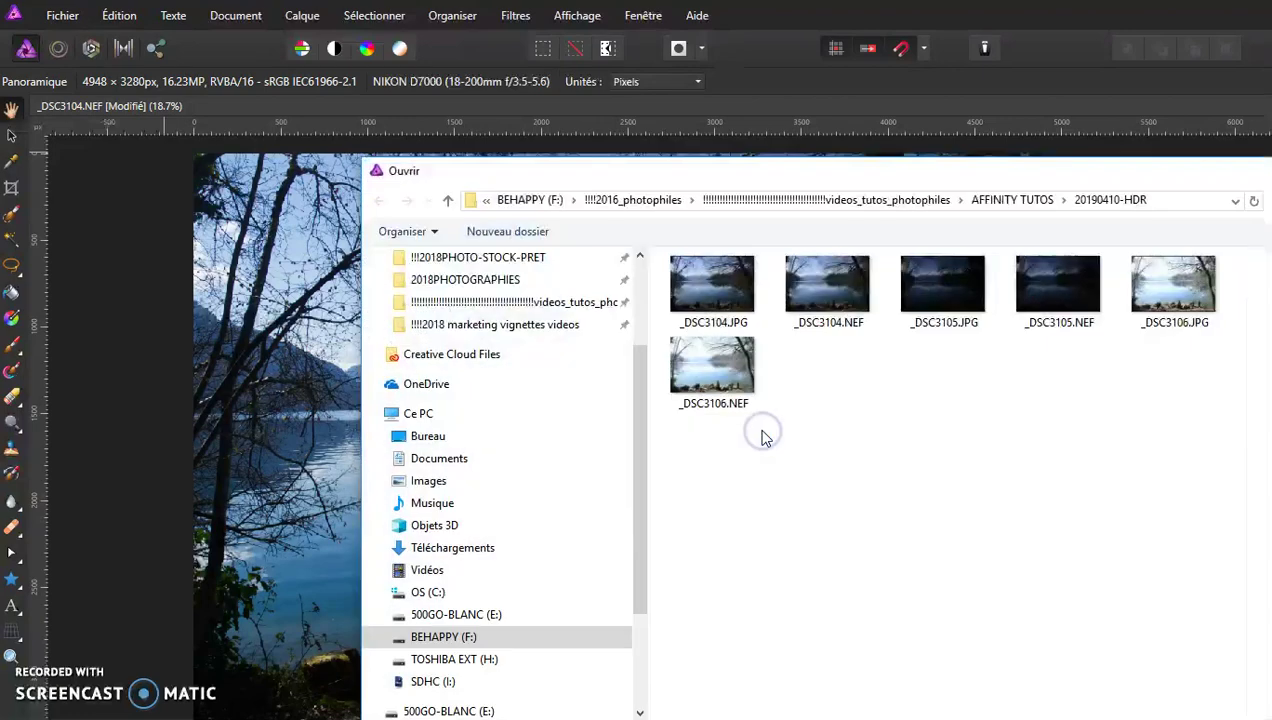
left_click_drag(786, 168, 576, 168)
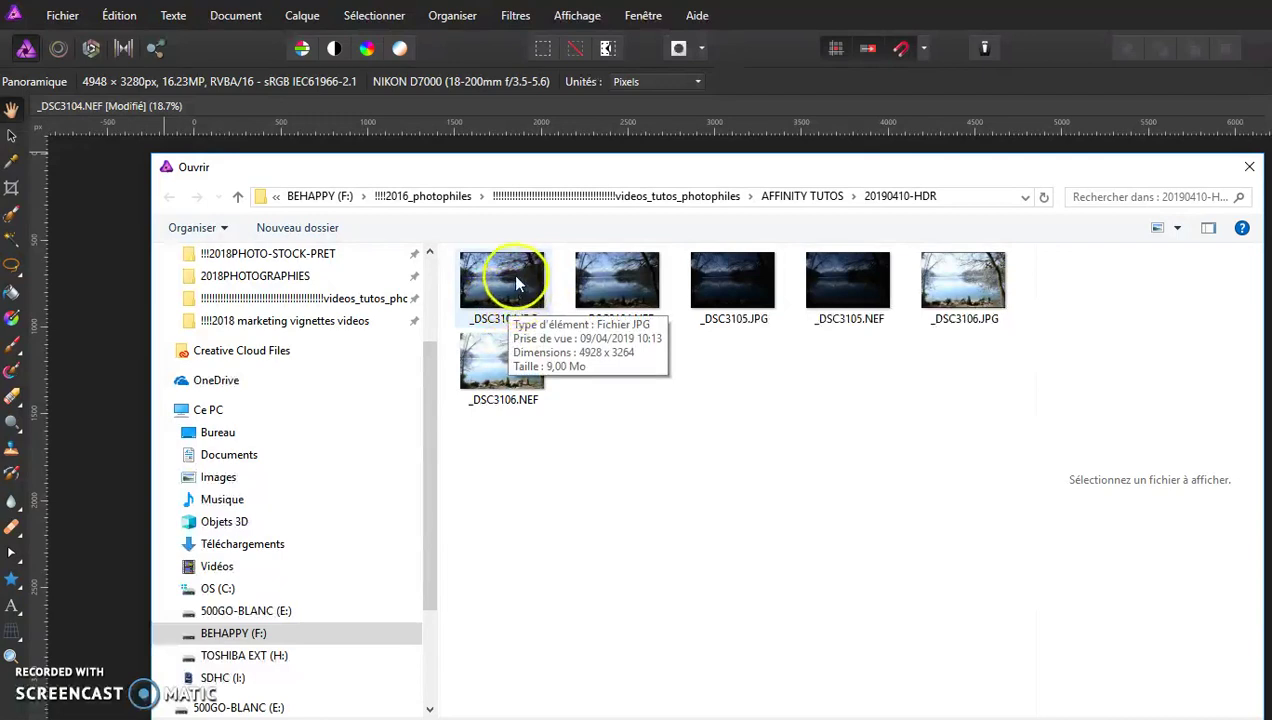
left_click(628, 285)
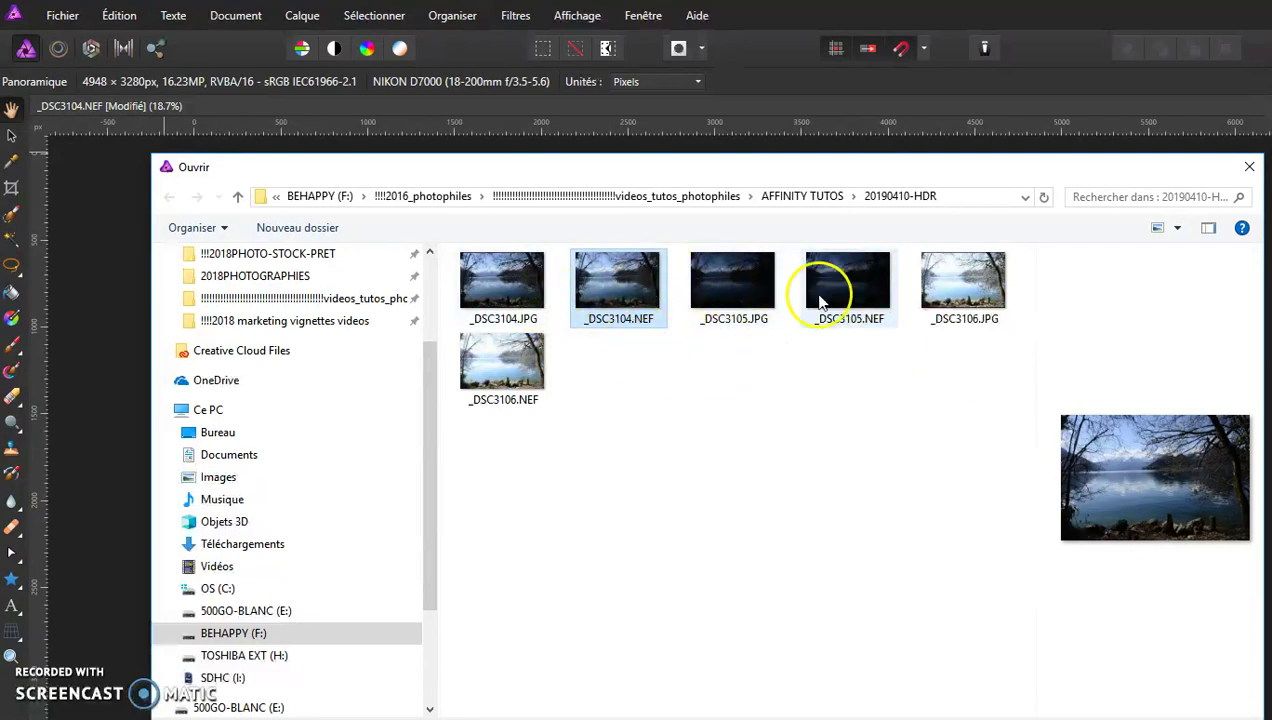
left_click(852, 289)
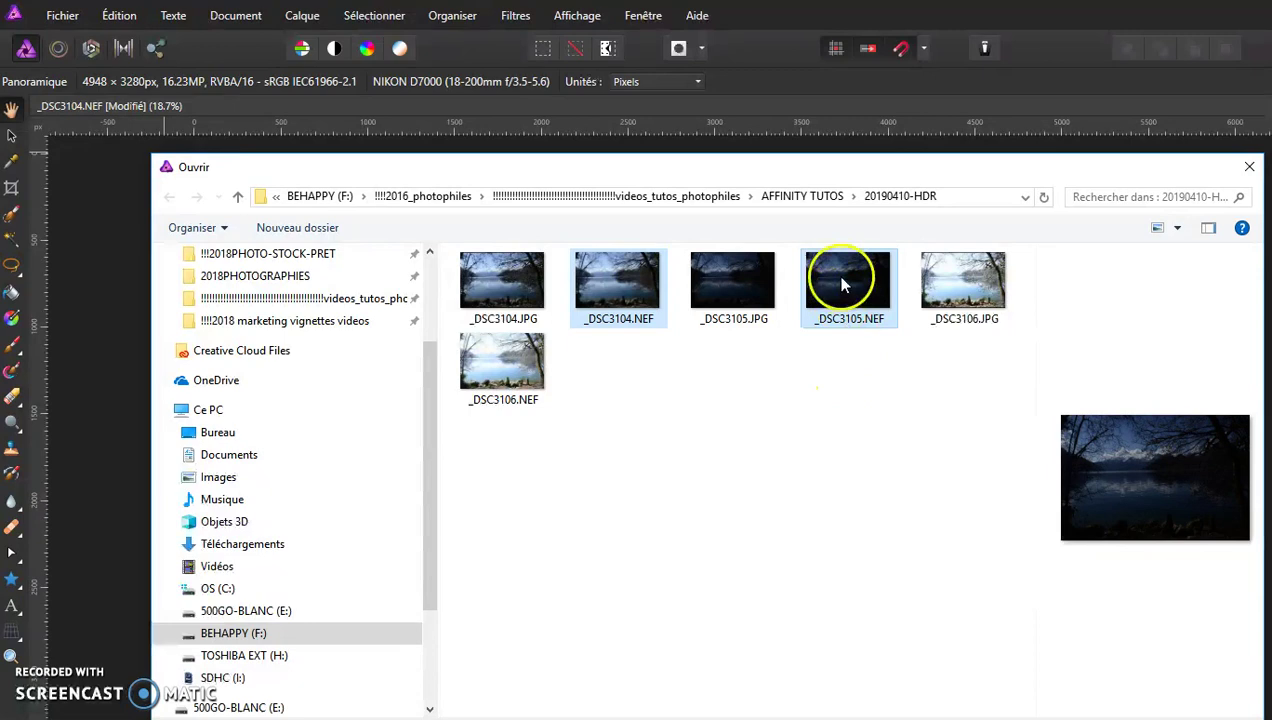
left_click(502, 364, "ctrl")
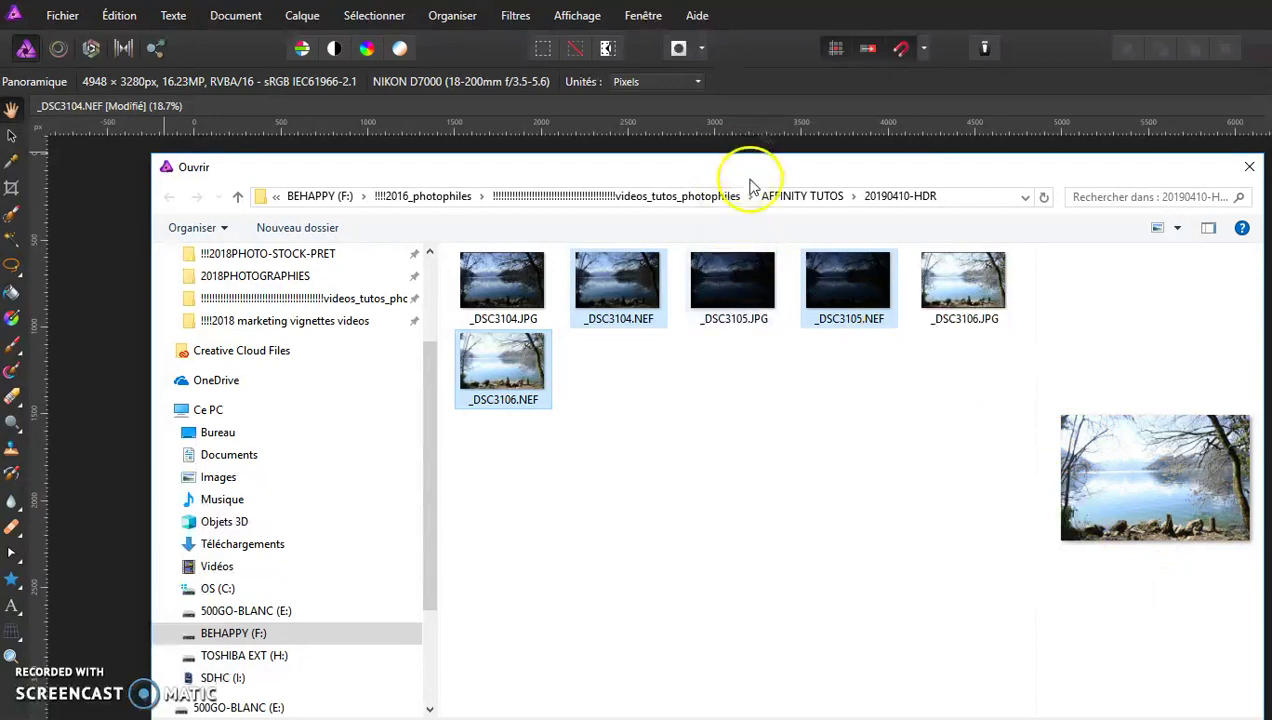
left_click_drag(749, 170, 676, 549)
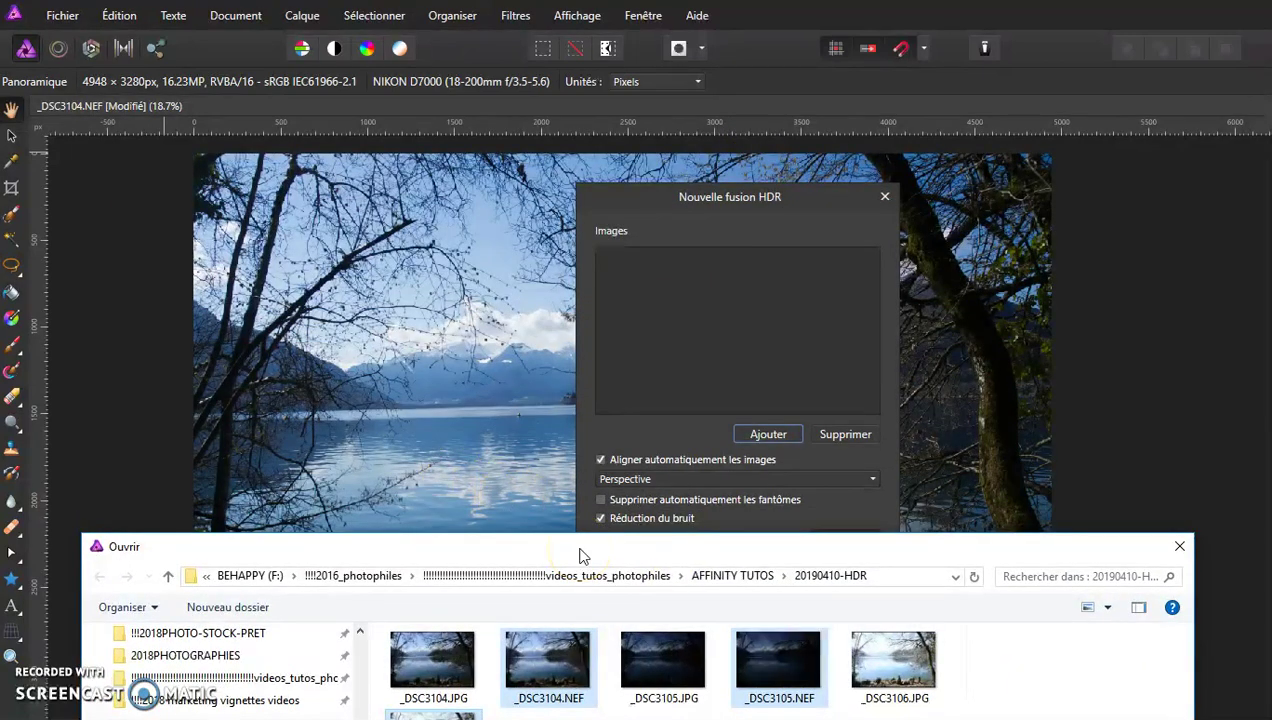
left_click_drag(580, 550, 581, 171)
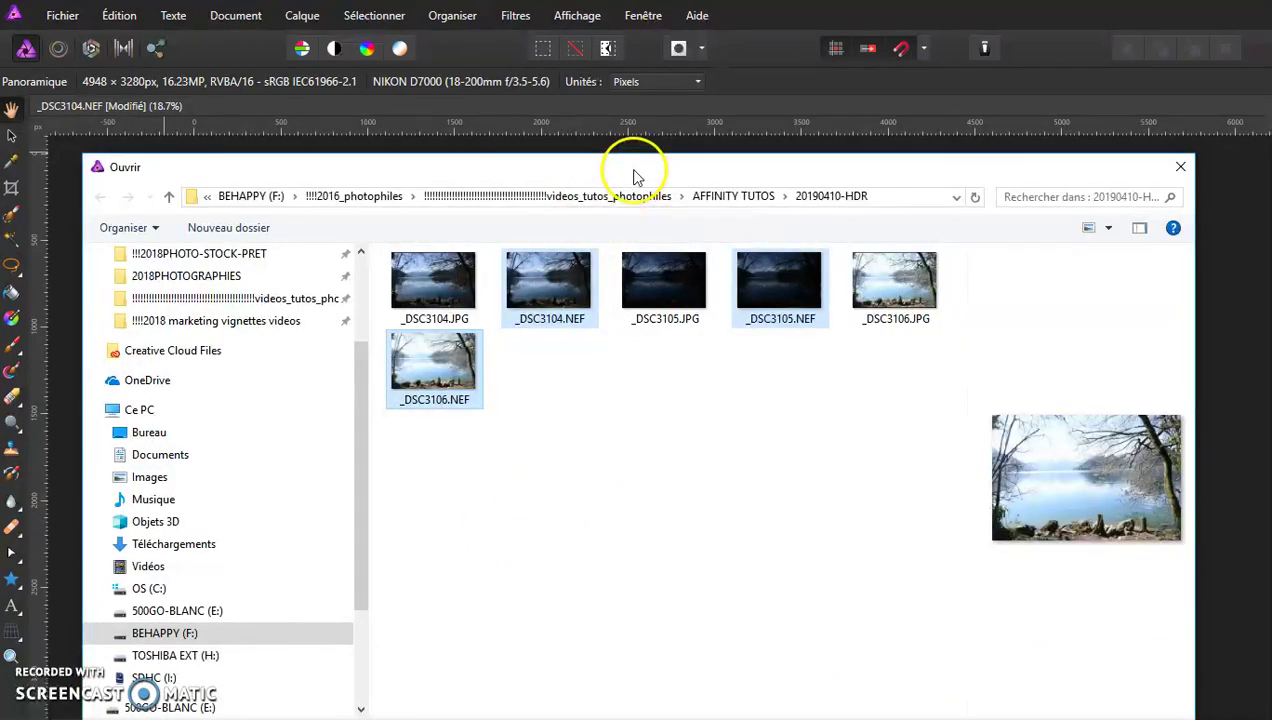
left_click_drag(790, 175, 780, 545)
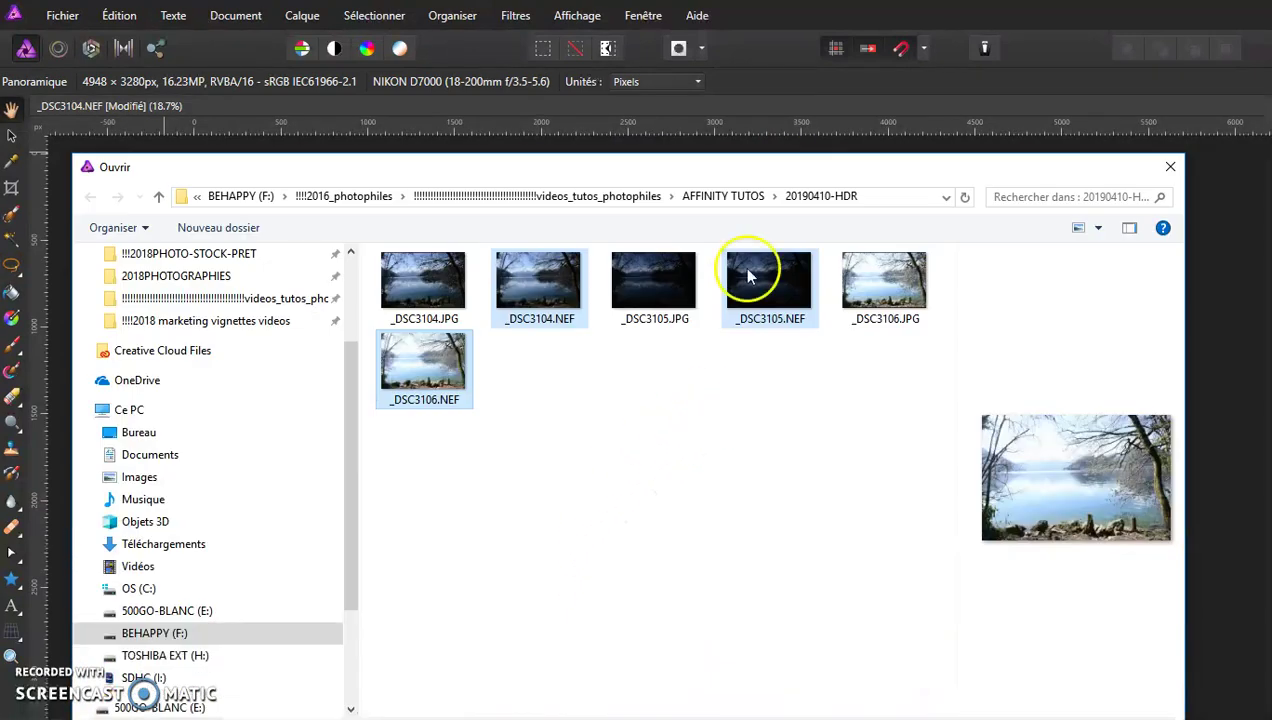
left_click_drag(718, 176, 712, 80)
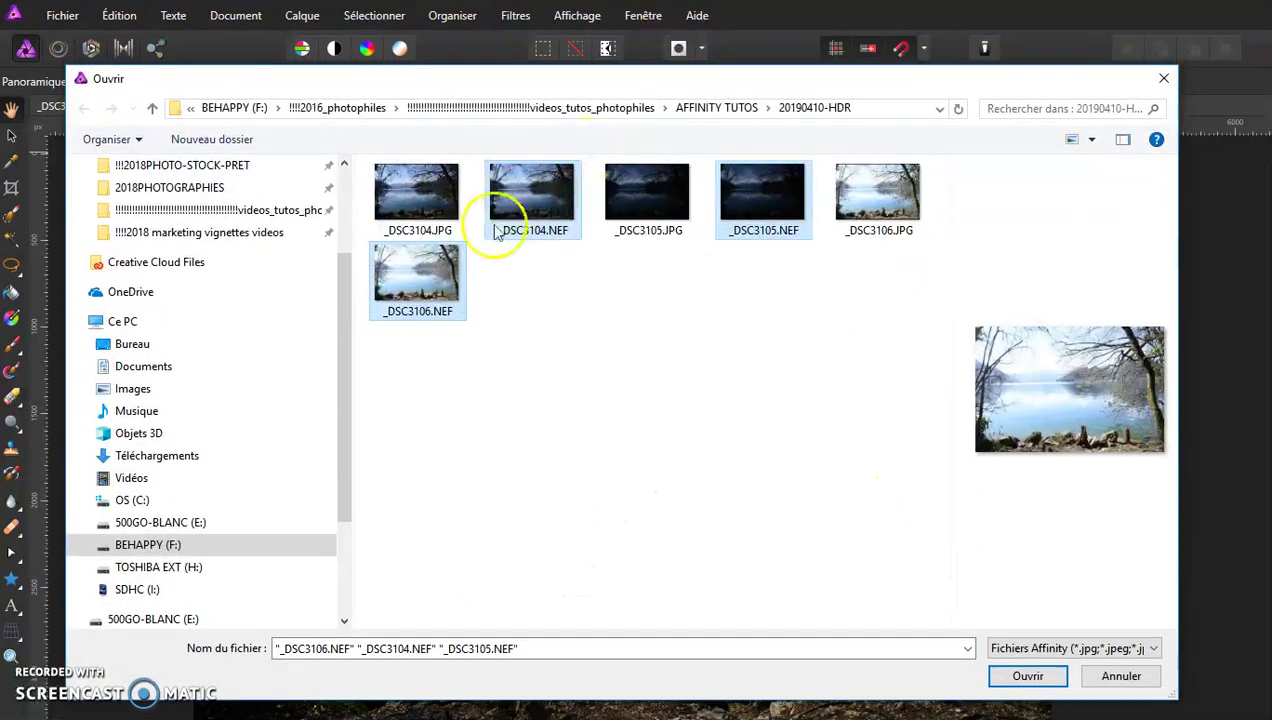
left_click(1025, 678)
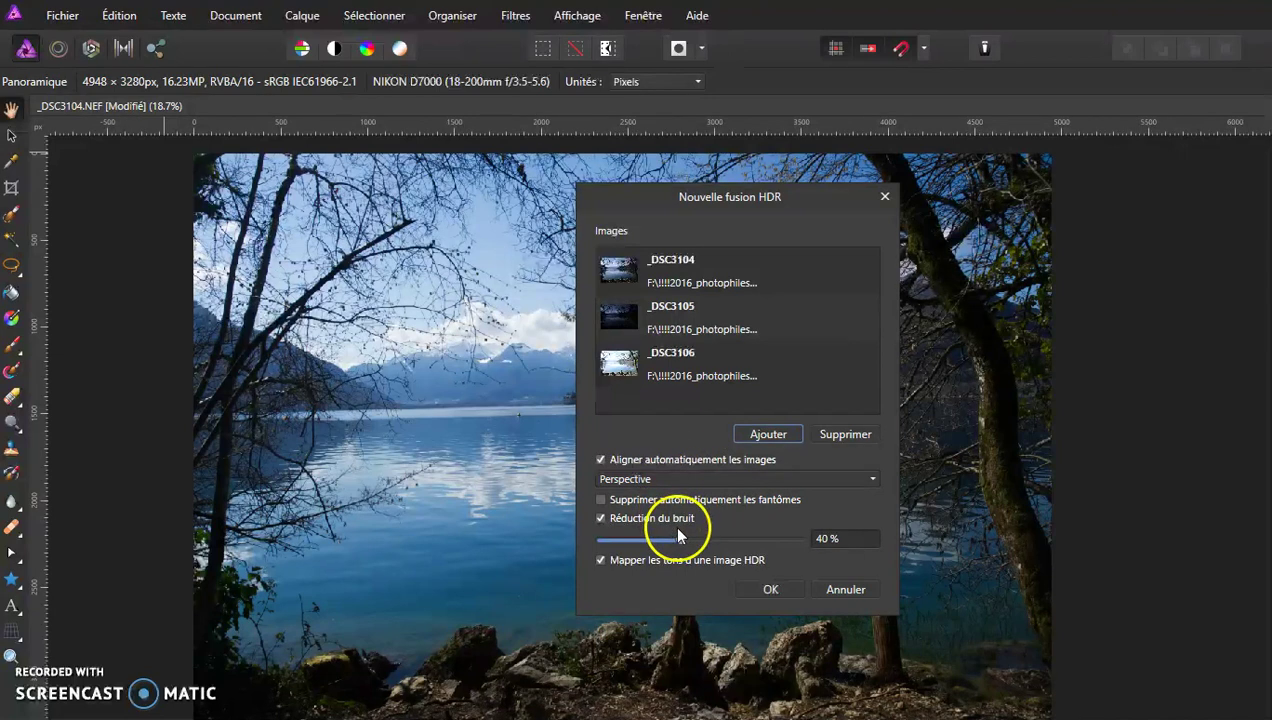
Run the HDR merge with automatic Perspective alignment, 40 % noise reduction and tone mapping, keeping ghost removal off
left_click(769, 590)
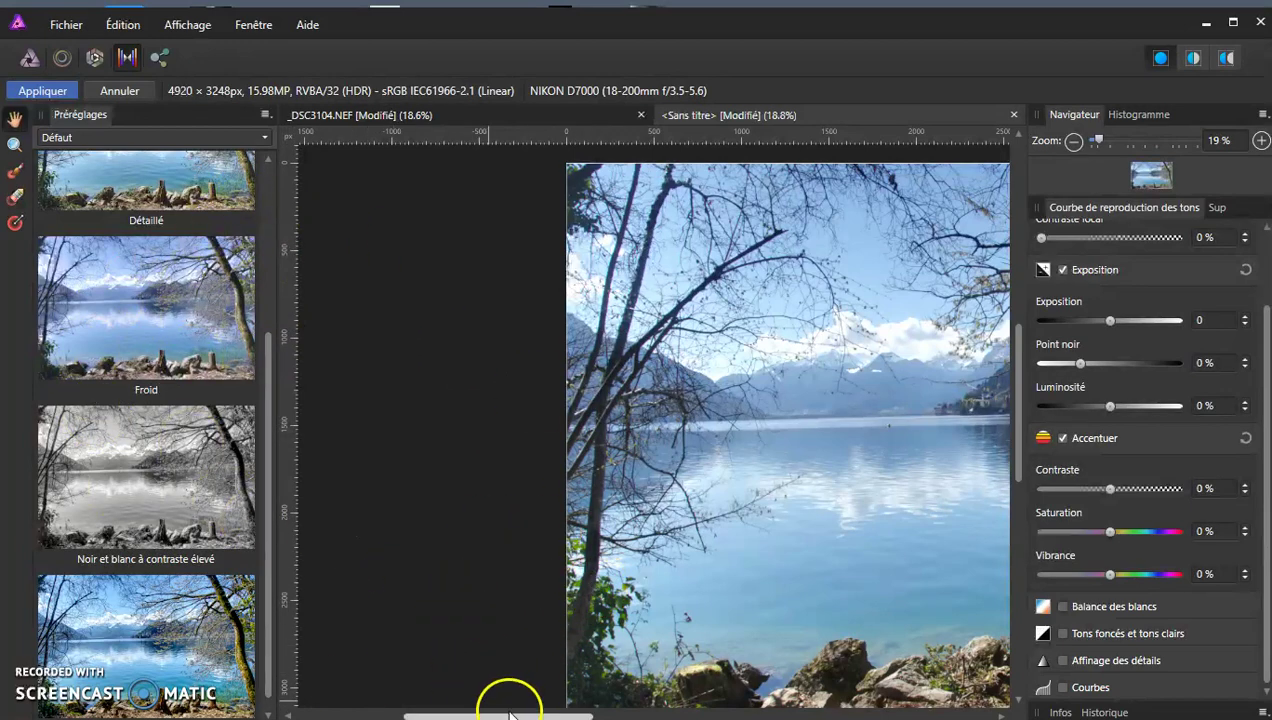
left_click_drag(510, 715, 608, 710)
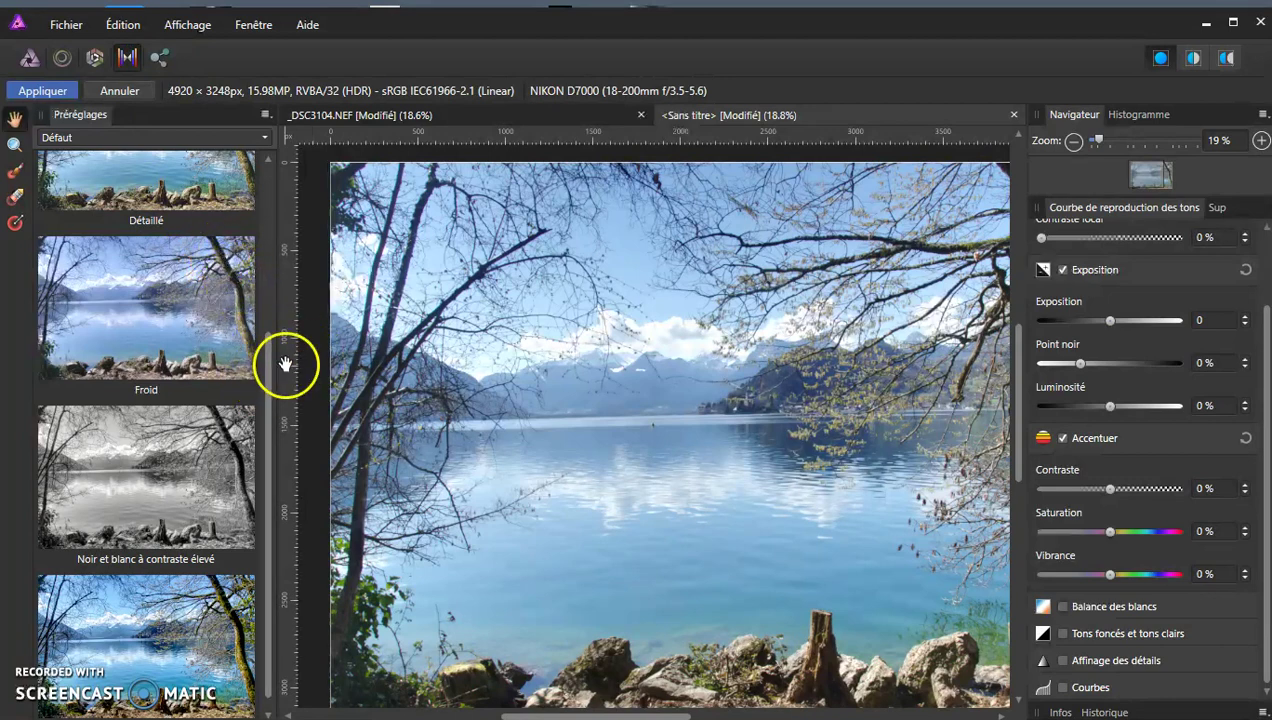
left_click_drag(596, 714, 631, 716)
Compare the Naturel and Détaillé tone-mapping presets on the merged image and apply Naturel
left_click_drag(268, 455, 266, 262)
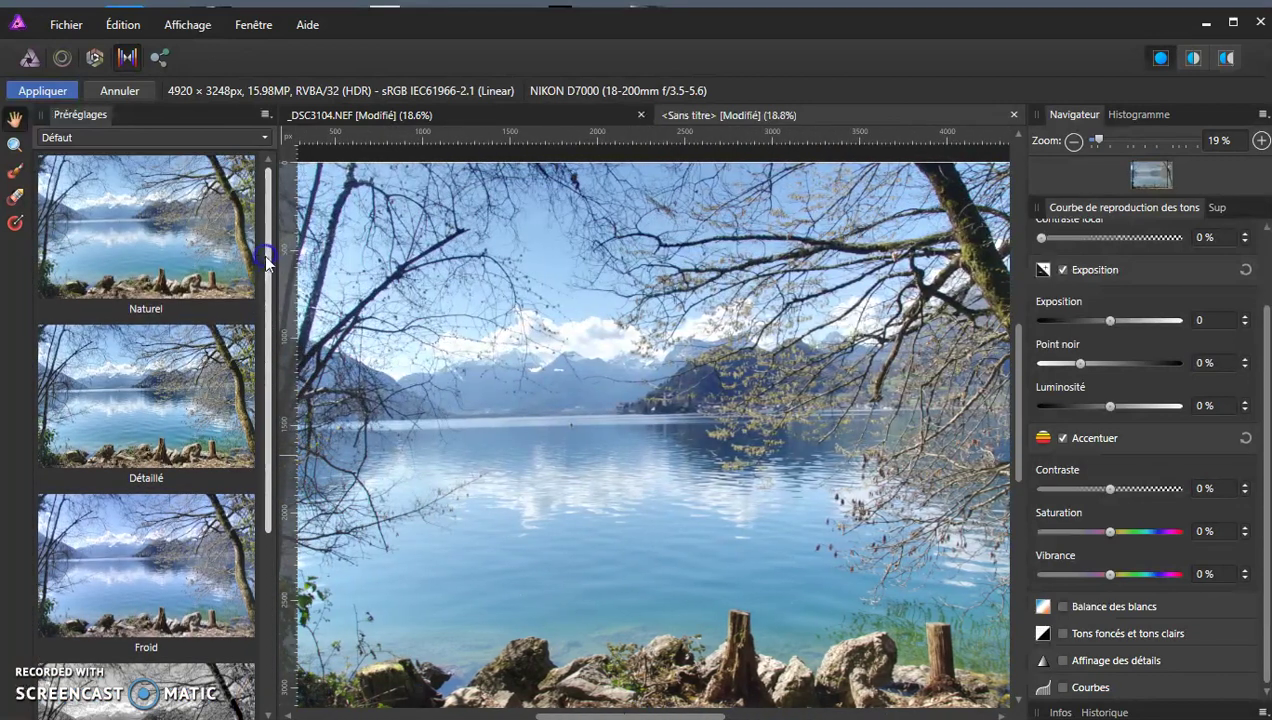
left_click(135, 222)
left_click(143, 450)
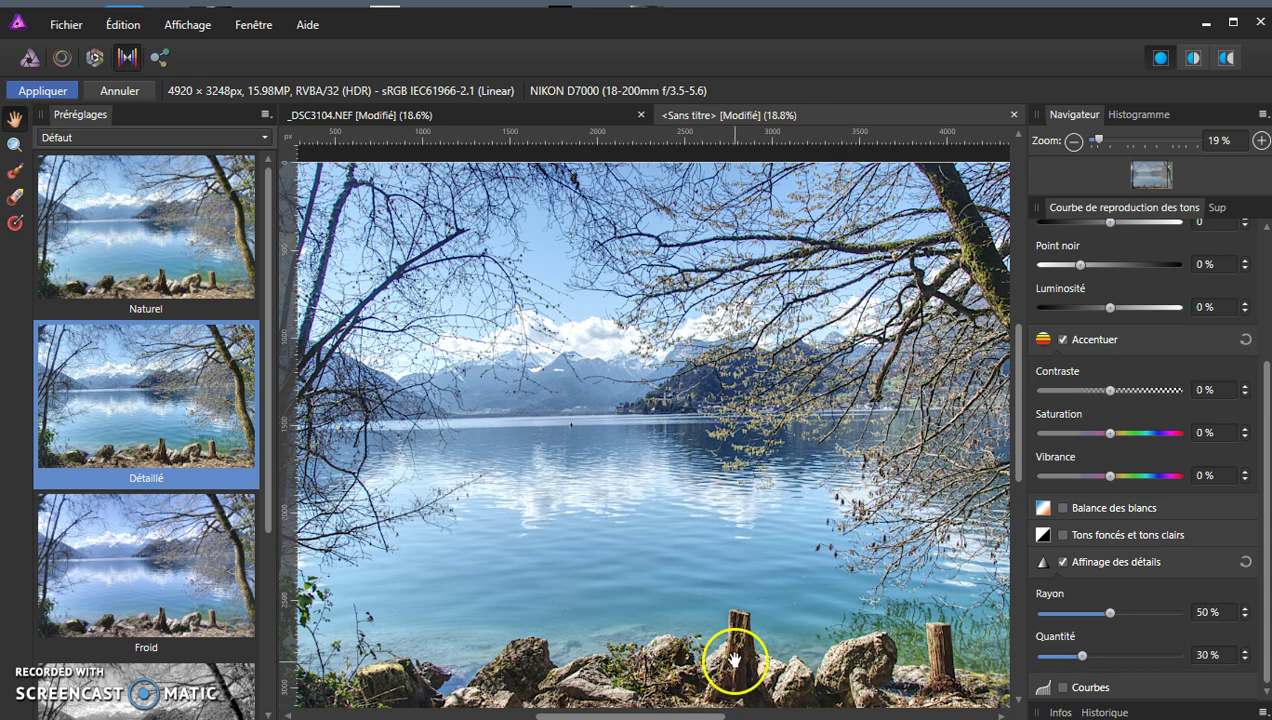
left_click(162, 245)
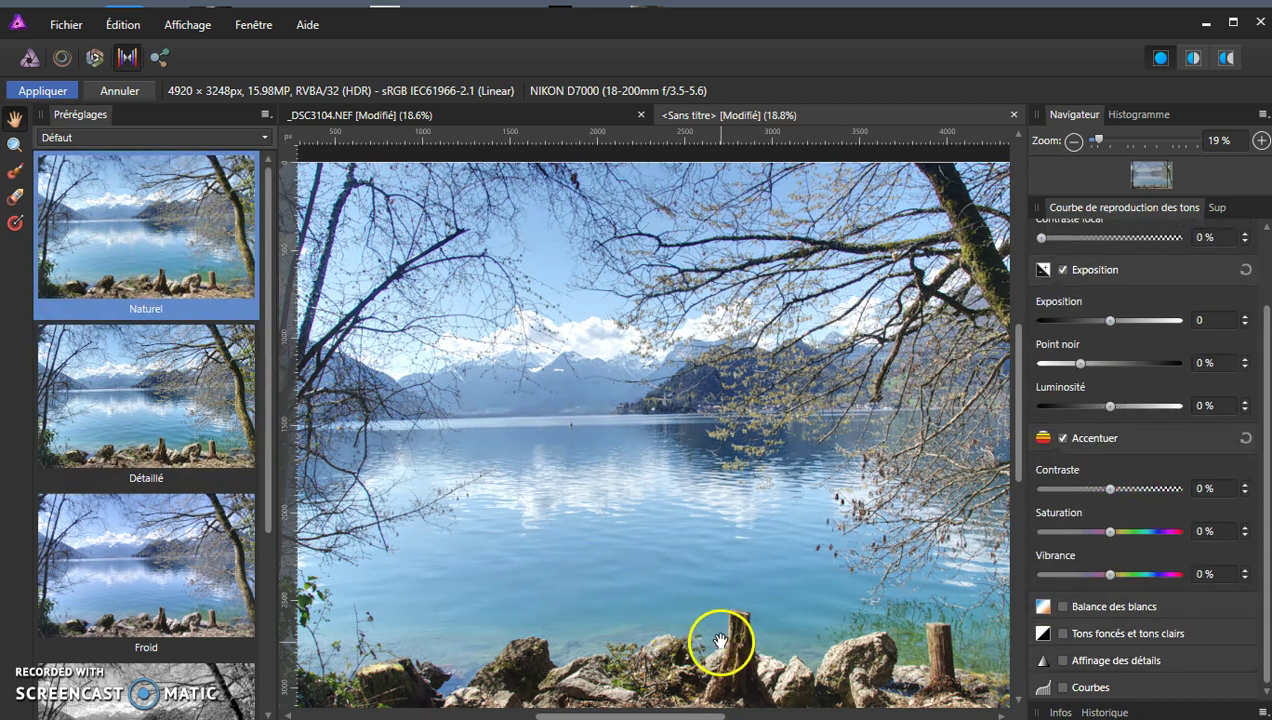
left_click(185, 405)
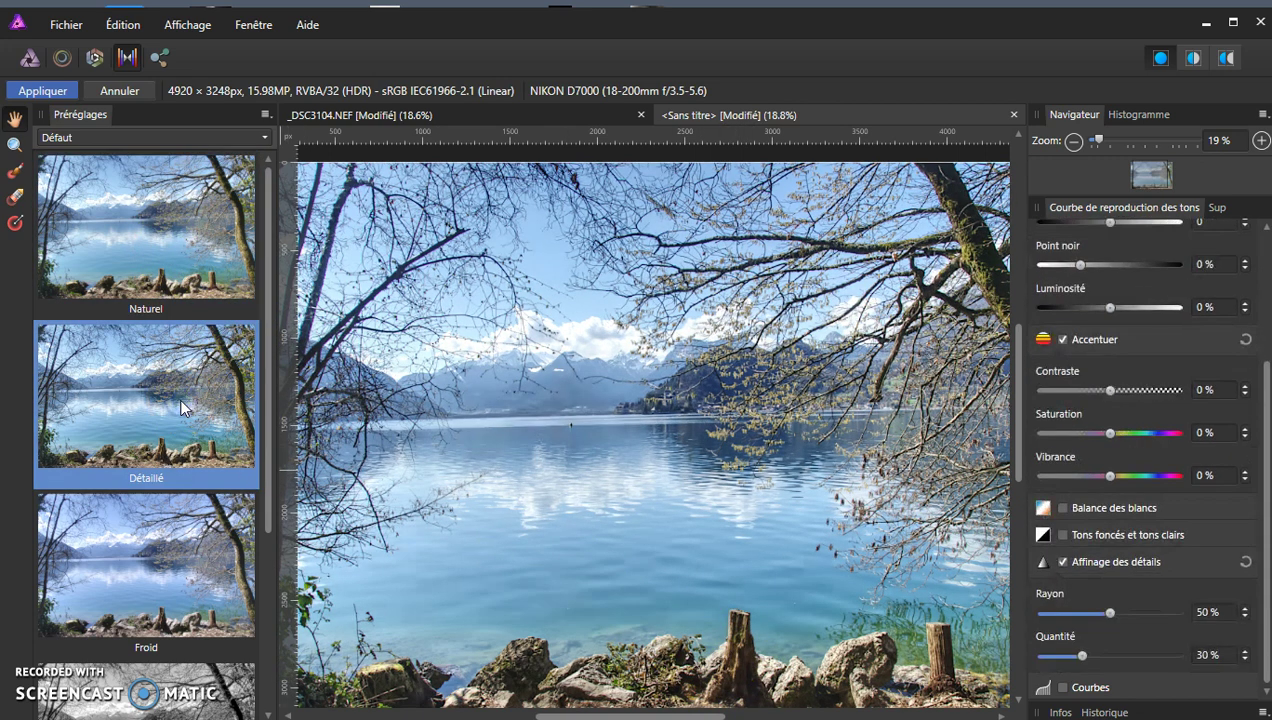
scroll(162, 584, "down", 3)
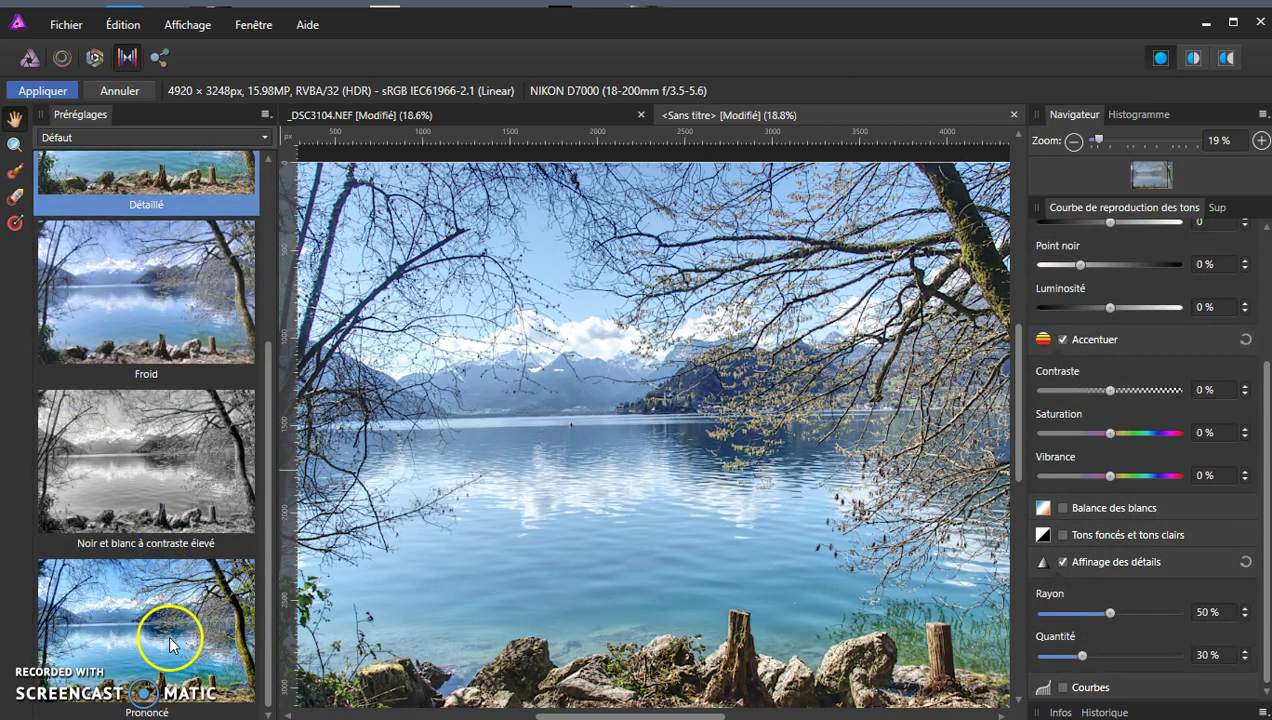
scroll(170, 625, "up", 3)
left_click(152, 215)
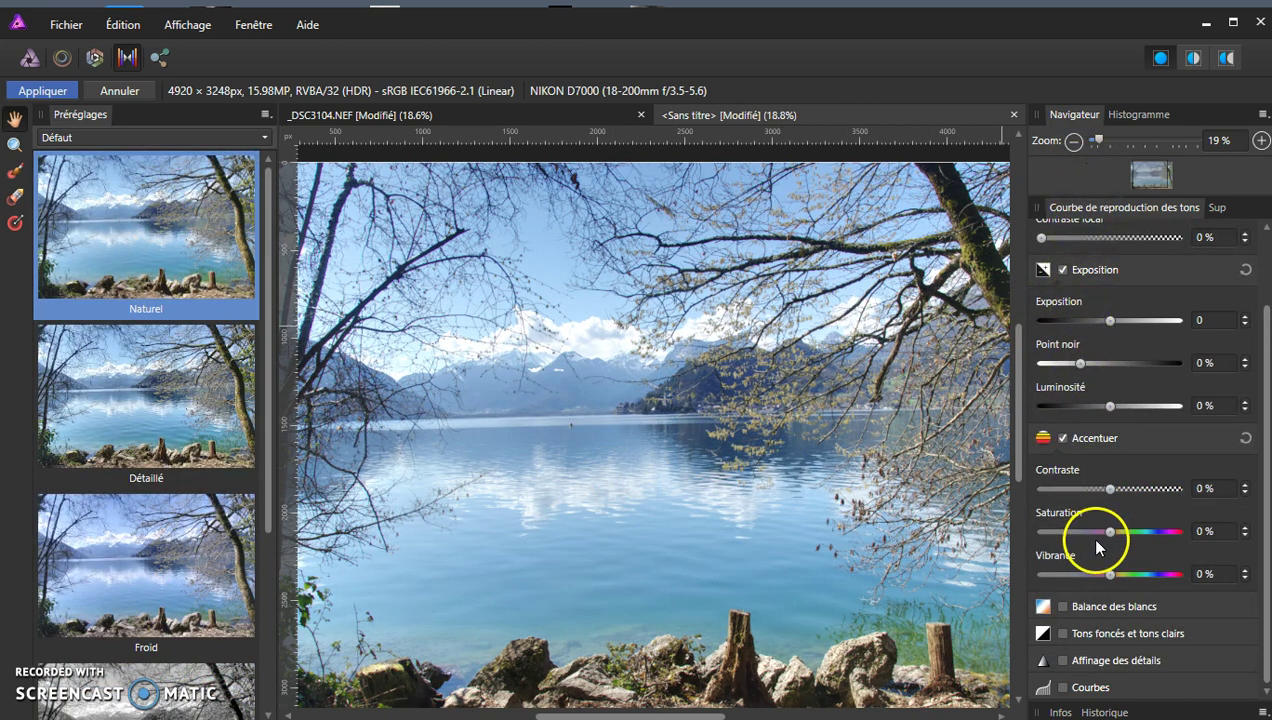
Set the tone mapping's black point (Point noir) to 1 %, brightness (Luminosité) to -3 % and Saturation to 13 %
left_click(1097, 670)
left_click(1095, 482)
left_click_drag(1081, 366, 1087, 366)
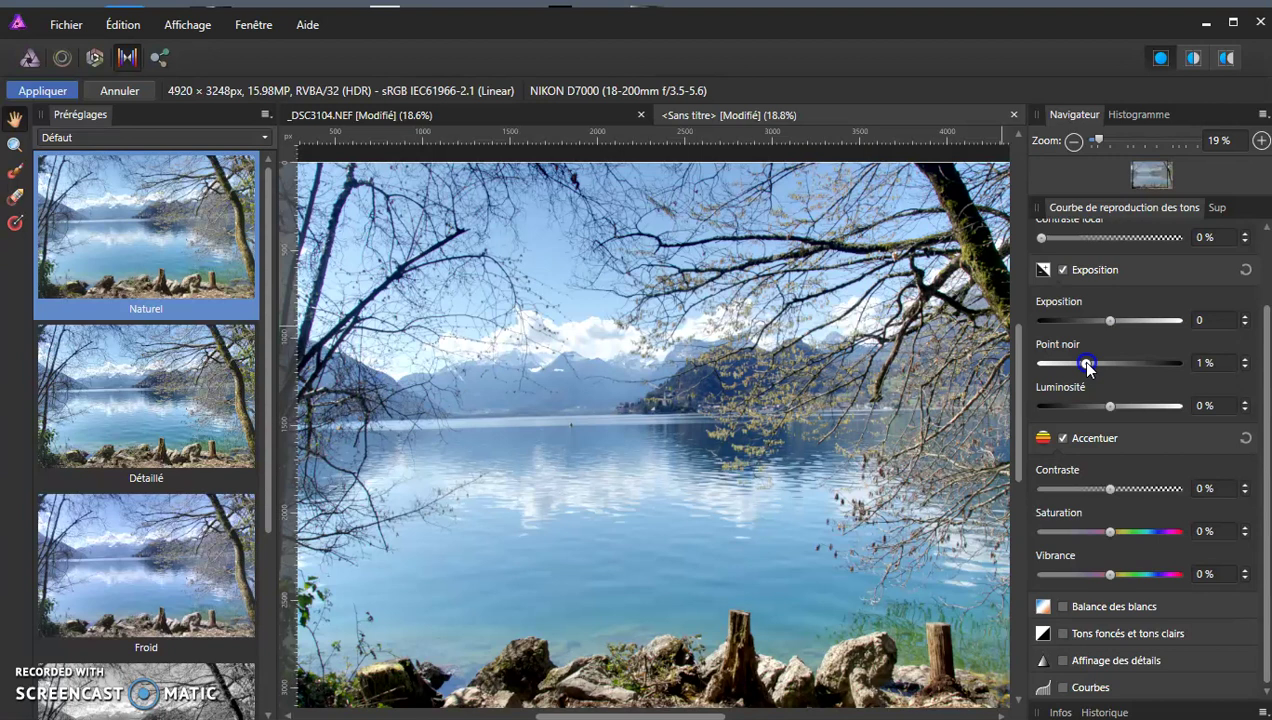
left_click_drag(1108, 406, 1112, 410)
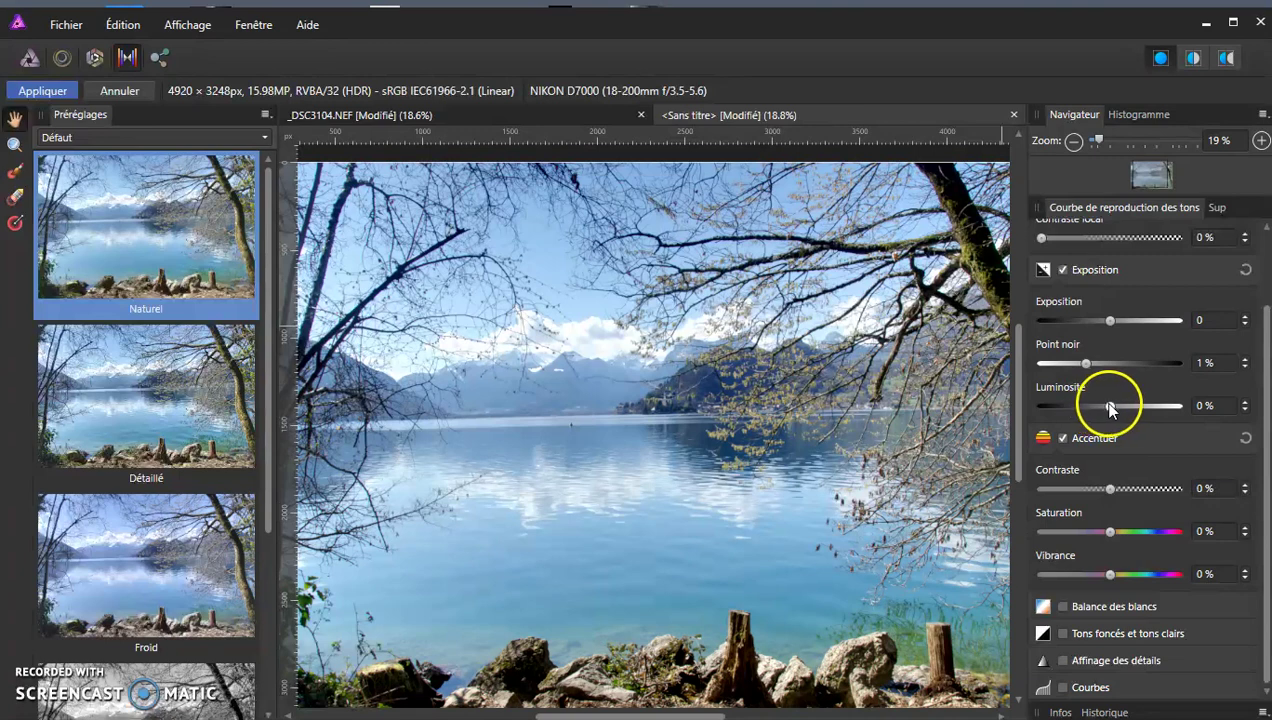
left_click_drag(1099, 406, 1109, 406)
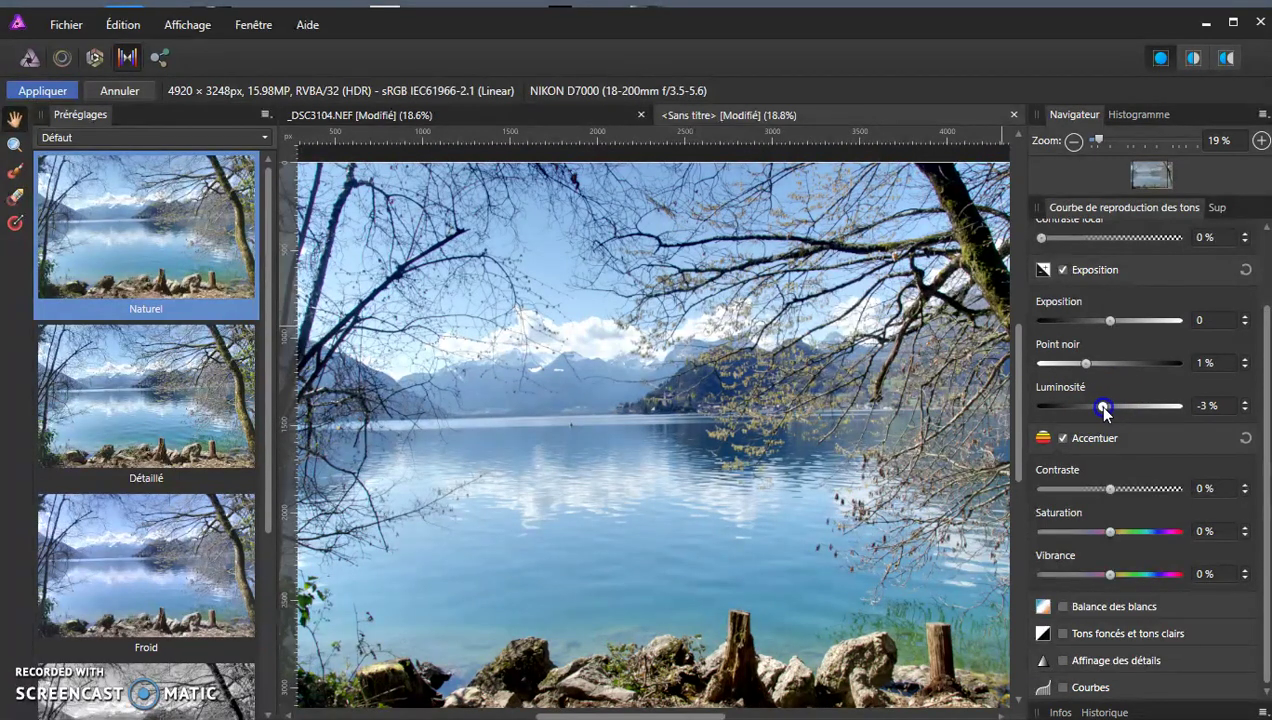
left_click_drag(1111, 531, 1119, 532)
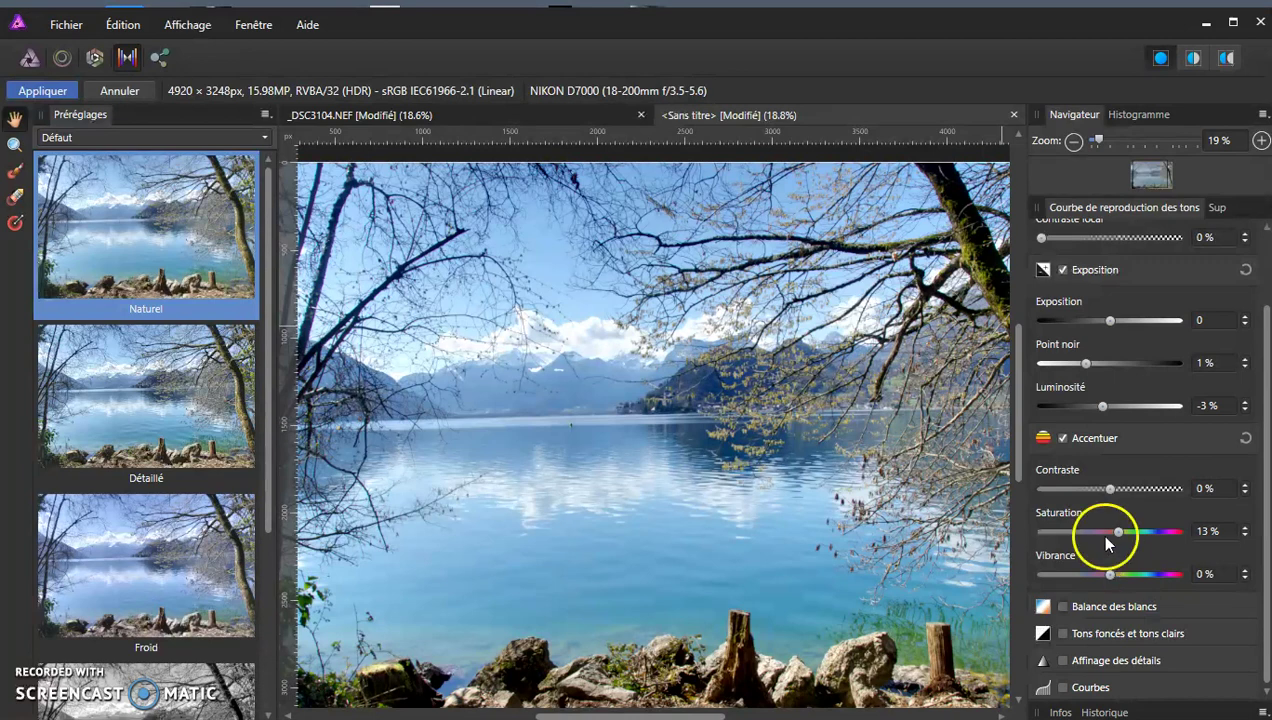
Enable the Courbes adjustment and shape the Maître curve, pulling the shadows slightly down and anchoring a point in the highlights
left_click(1064, 689)
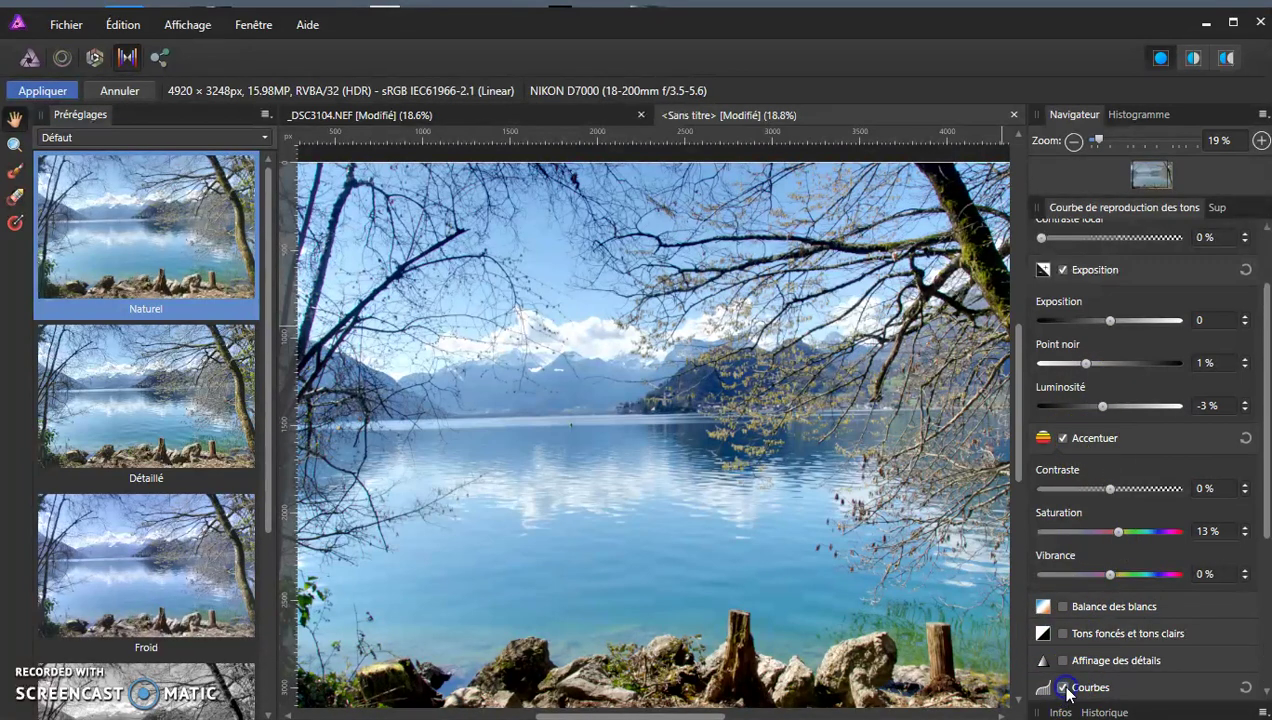
left_click(1107, 690)
scroll(1105, 640, "down", 3)
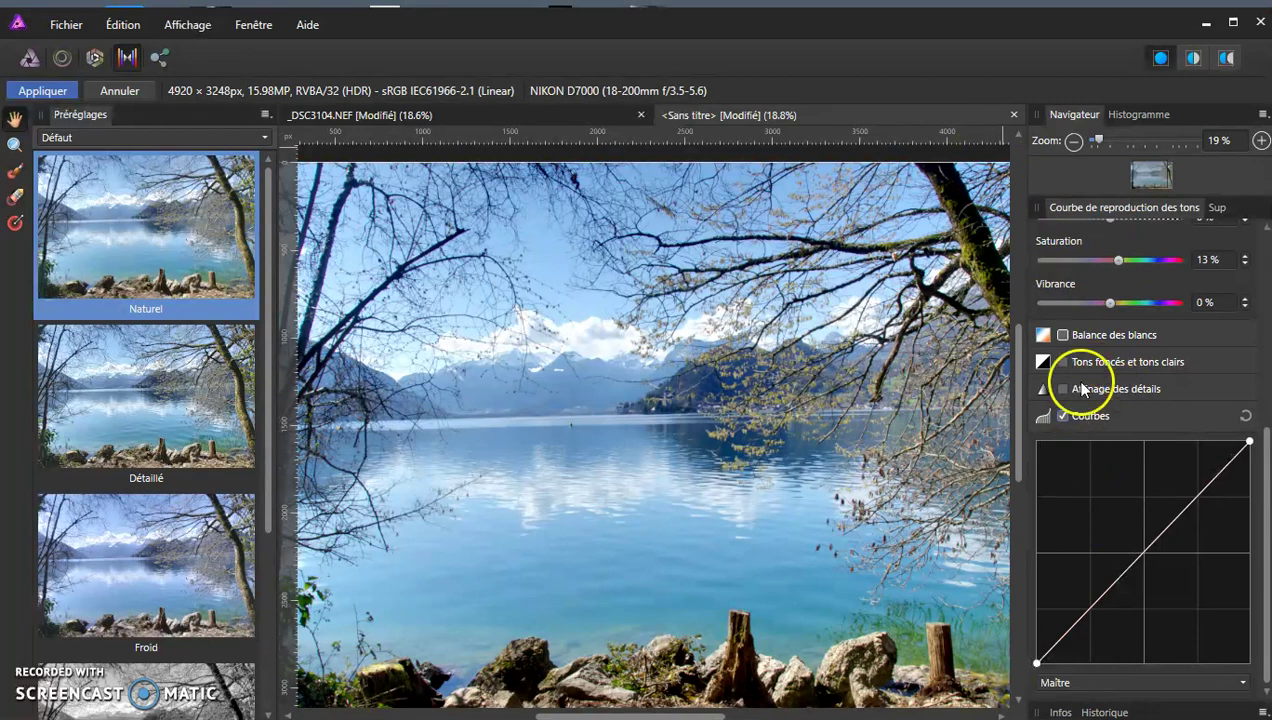
scroll(1090, 470, "up", 8)
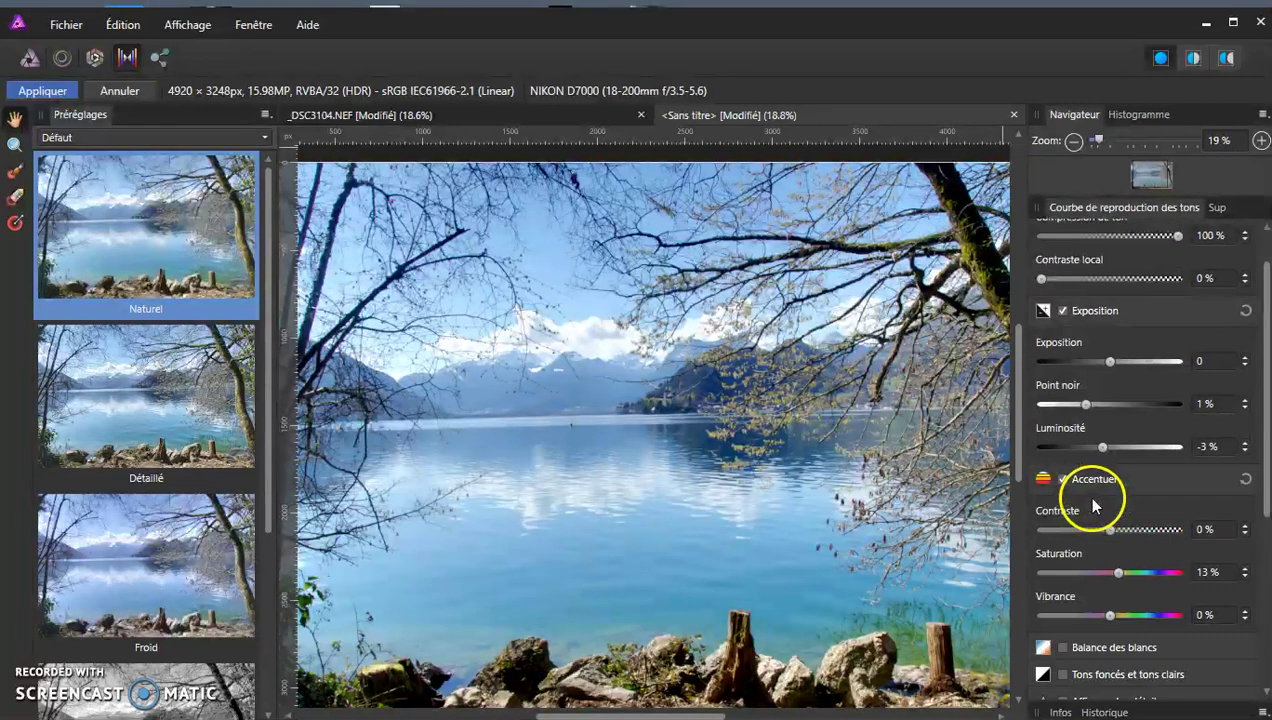
scroll(1100, 527, "down", 8)
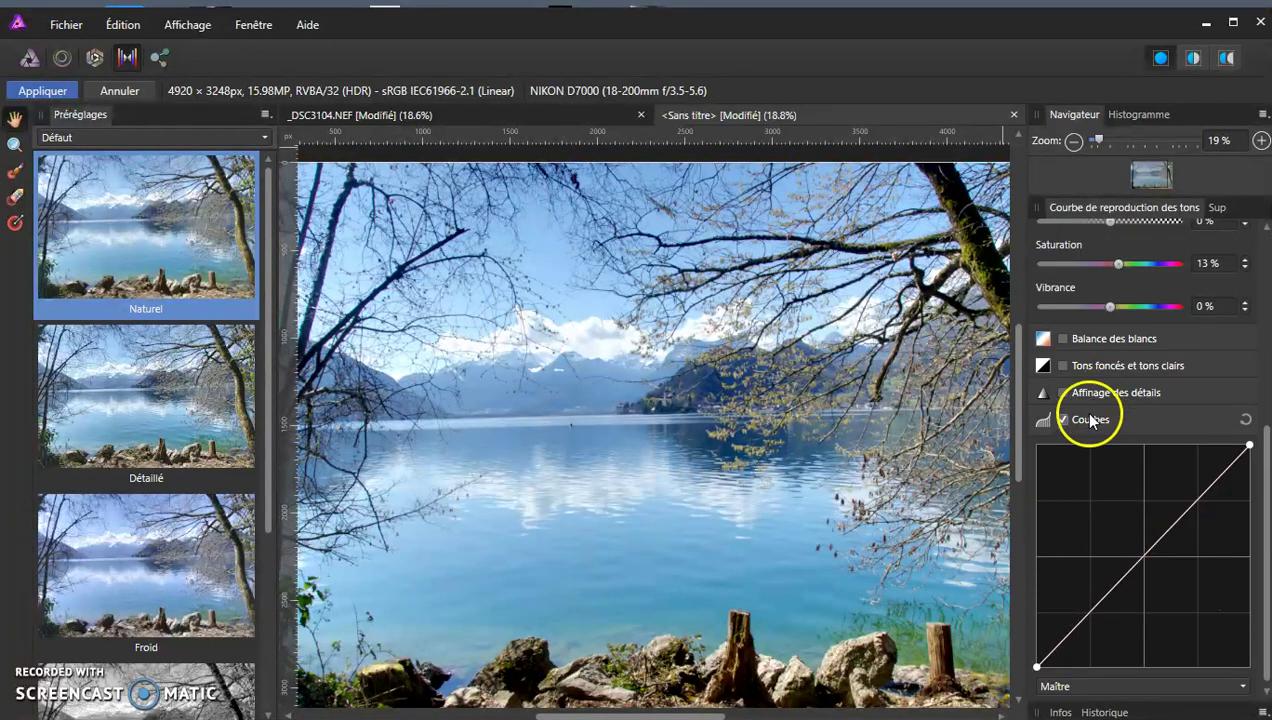
left_click_drag(1104, 604, 1101, 614)
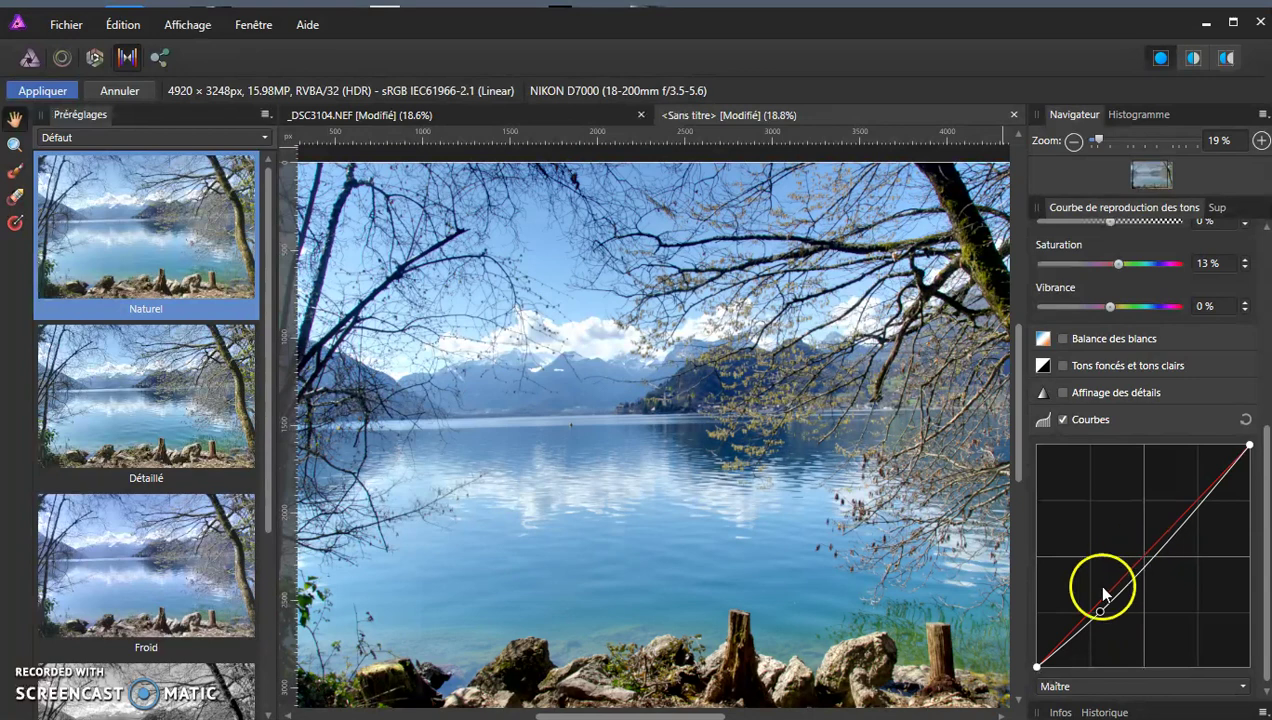
left_click_drag(1198, 498, 1199, 499)
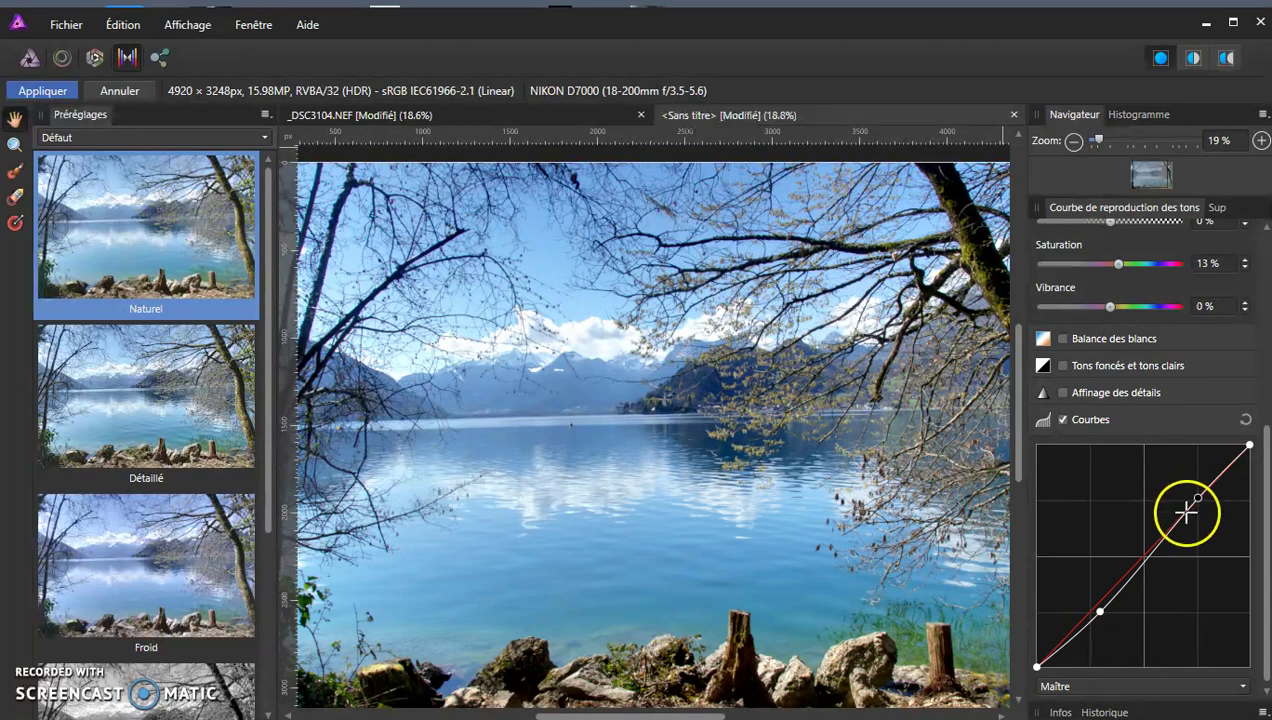
left_click_drag(1104, 611, 1117, 597)
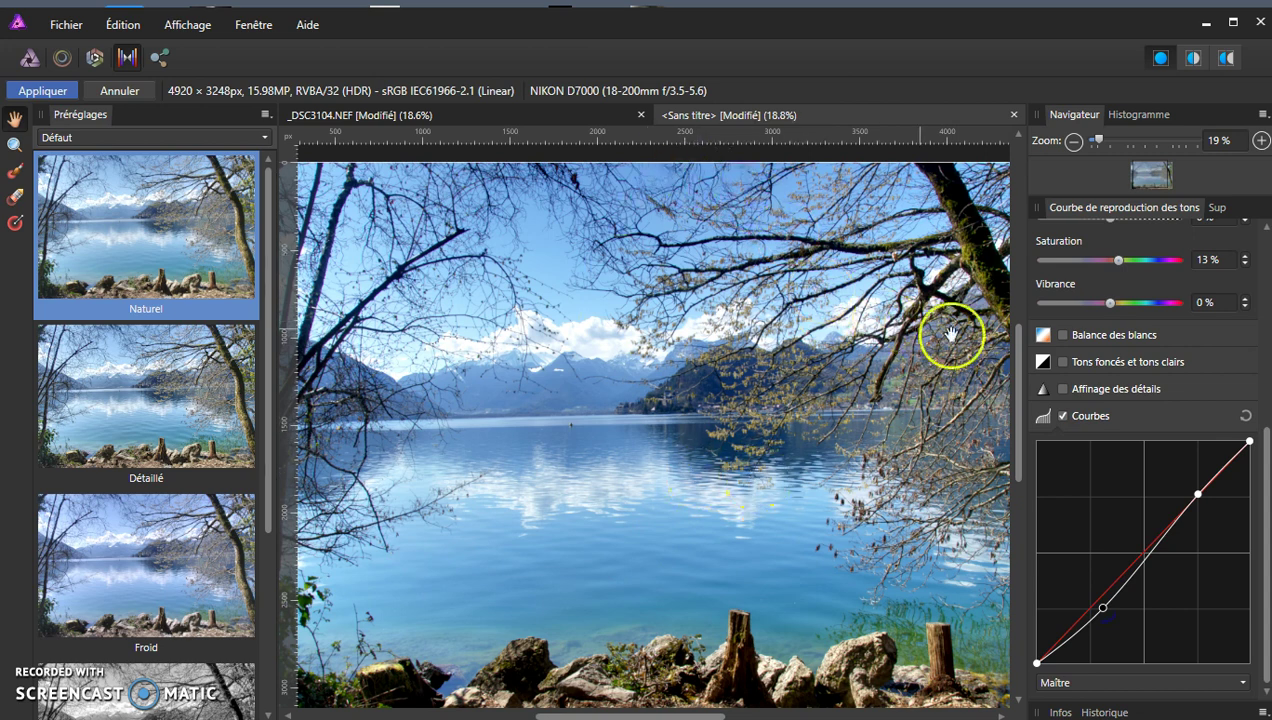
Inspect the foreground rocks, stump, tree trunk and branches of the tone-mapped image up close at 57 % zoom
left_click_drag(799, 322, 886, 406)
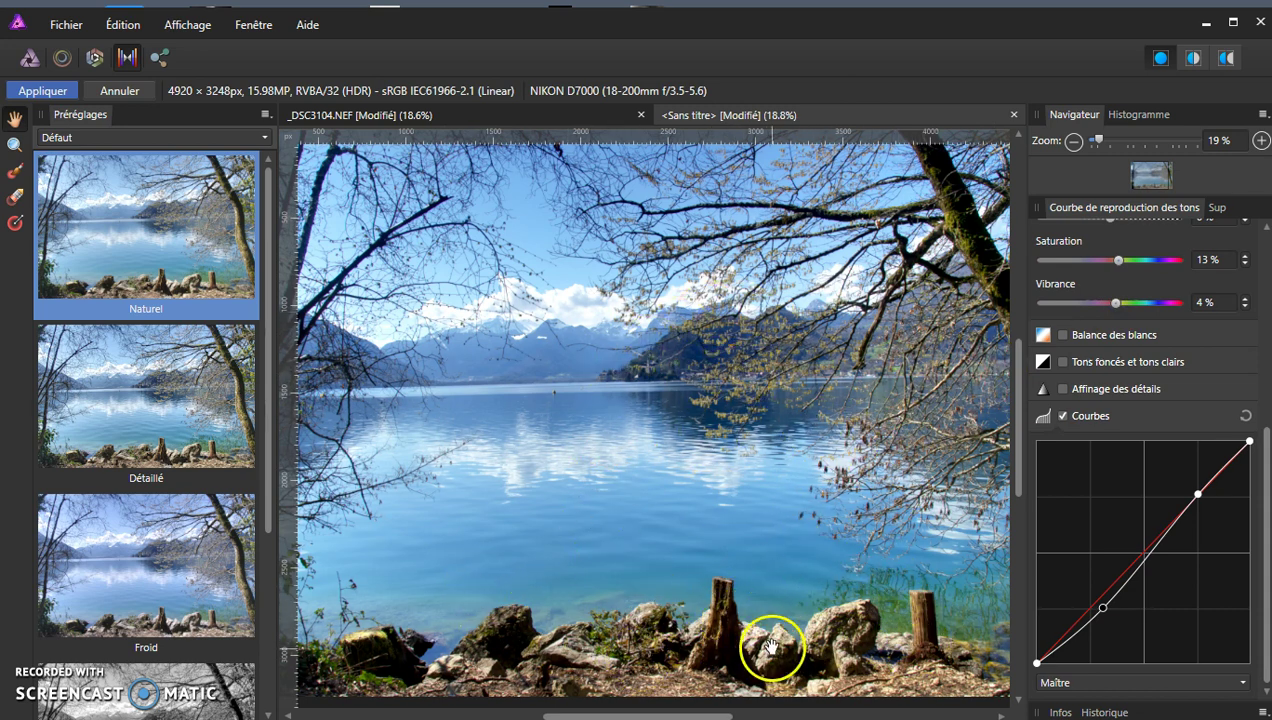
scroll(688, 650, "up", 1)
scroll(688, 650, "up", 2)
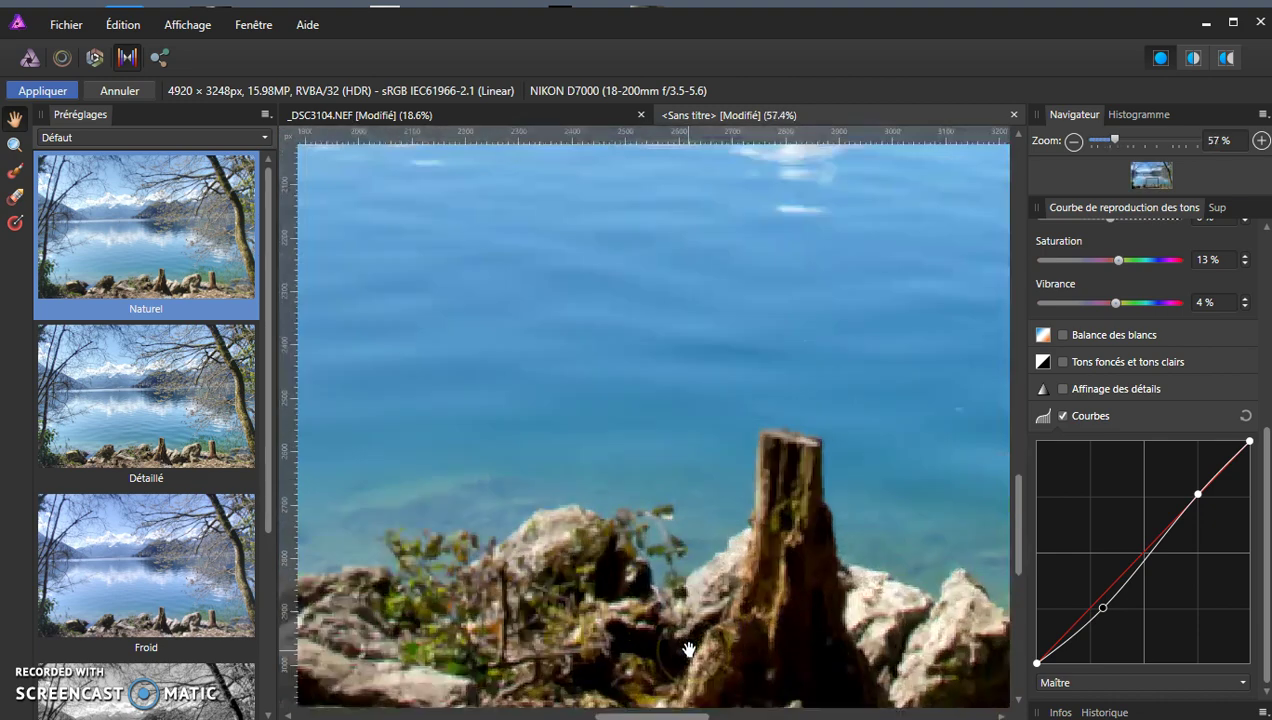
scroll(710, 560, "up", 2)
left_click_drag(850, 332, 528, 426)
left_click_drag(845, 395, 560, 400)
left_click_drag(823, 363, 535, 413)
left_click_drag(878, 467, 786, 531)
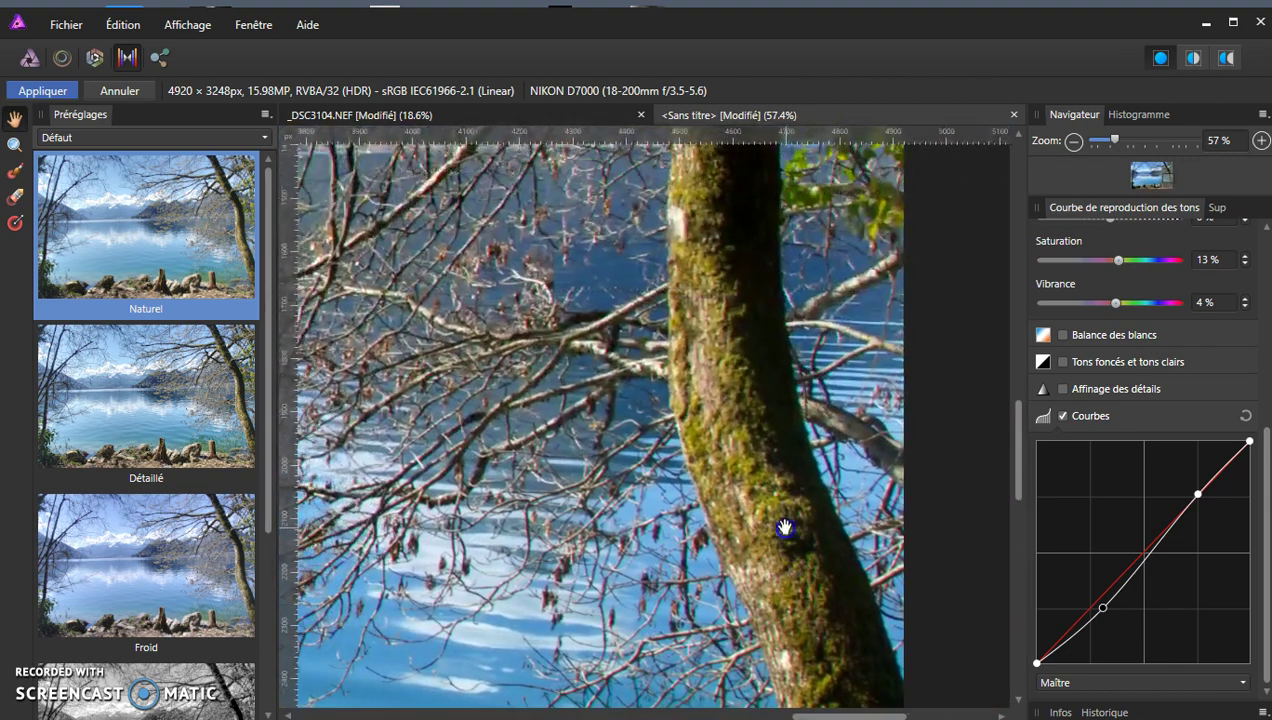
left_click_drag(730, 236, 762, 494)
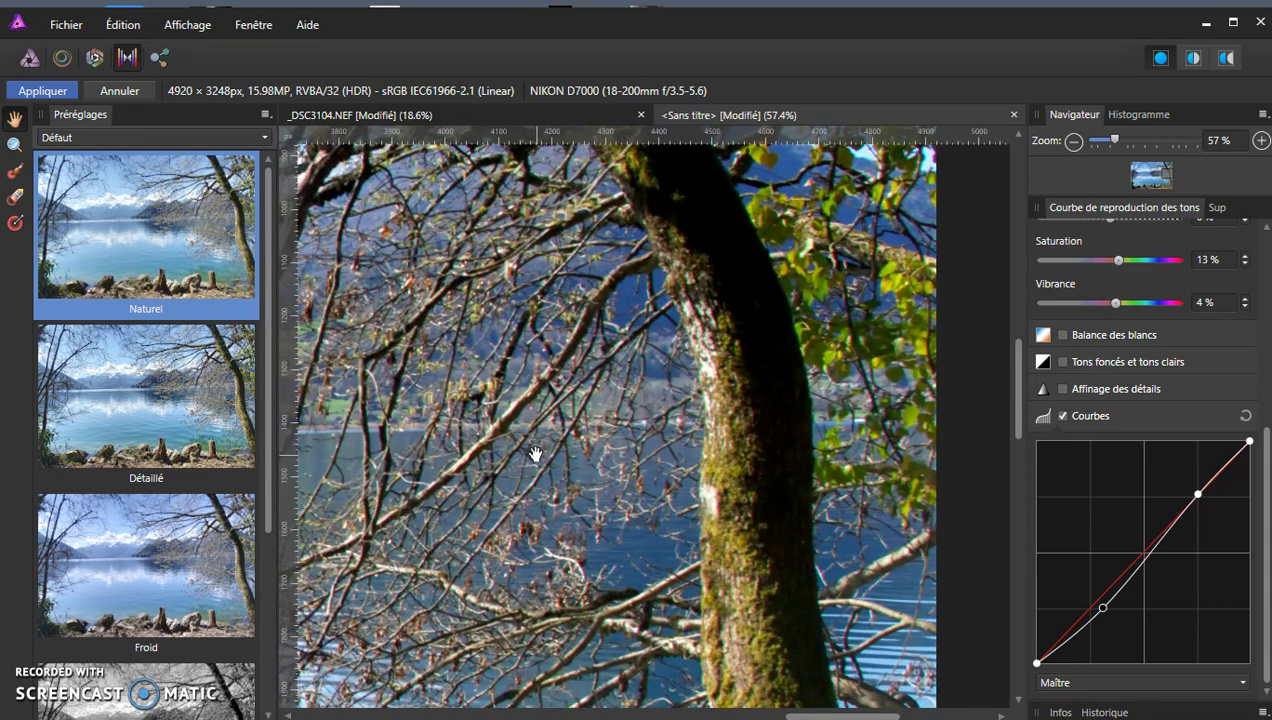
Inspect the branches, mountains, clouds and lake of the tone-mapped image up close, and check the whole picture at 12 % zoom
scroll(535, 454, "down", 3)
left_click_drag(533, 452, 765, 440)
left_click_drag(448, 378, 780, 418)
scroll(462, 438, "up", 1)
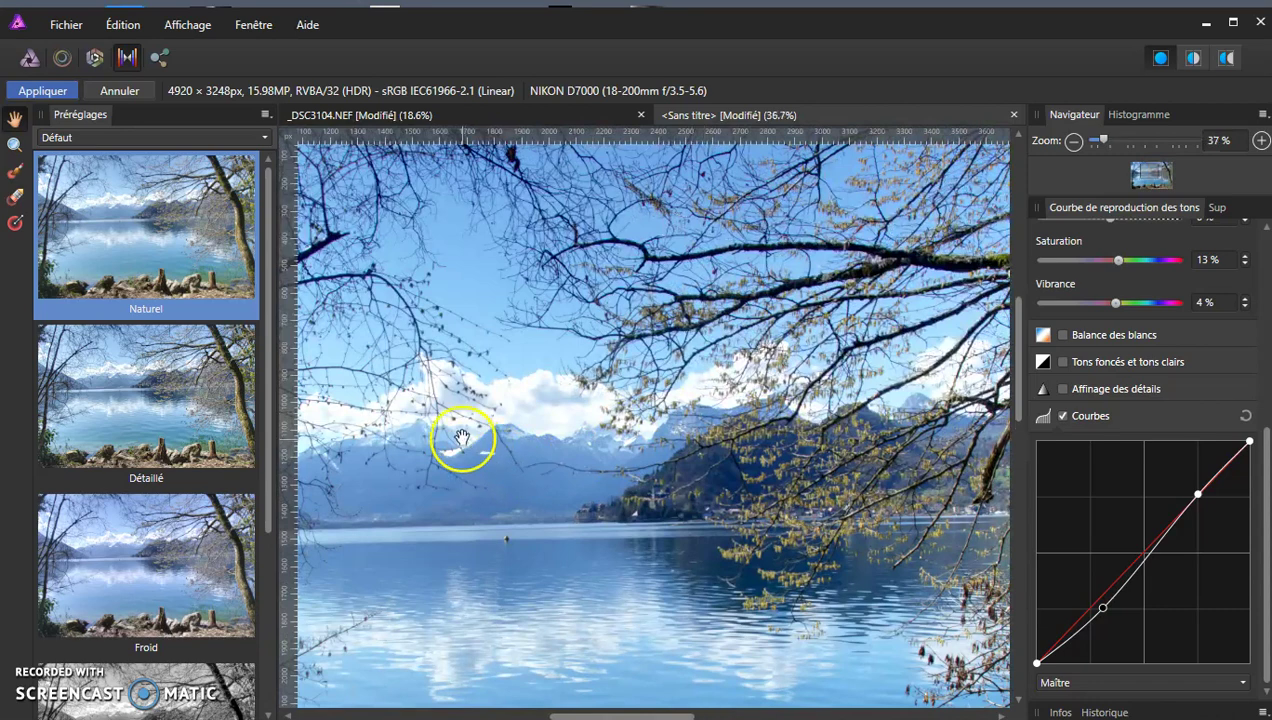
scroll(462, 438, "up", 1)
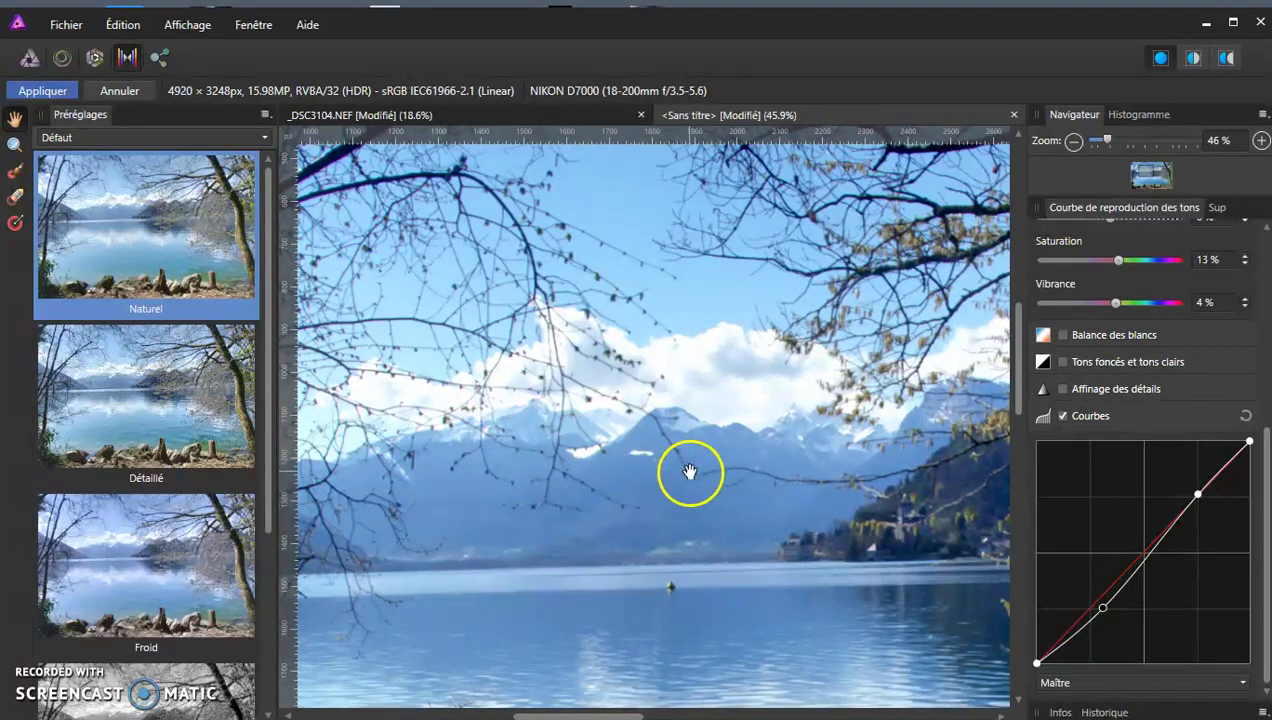
scroll(686, 476, "down", 4)
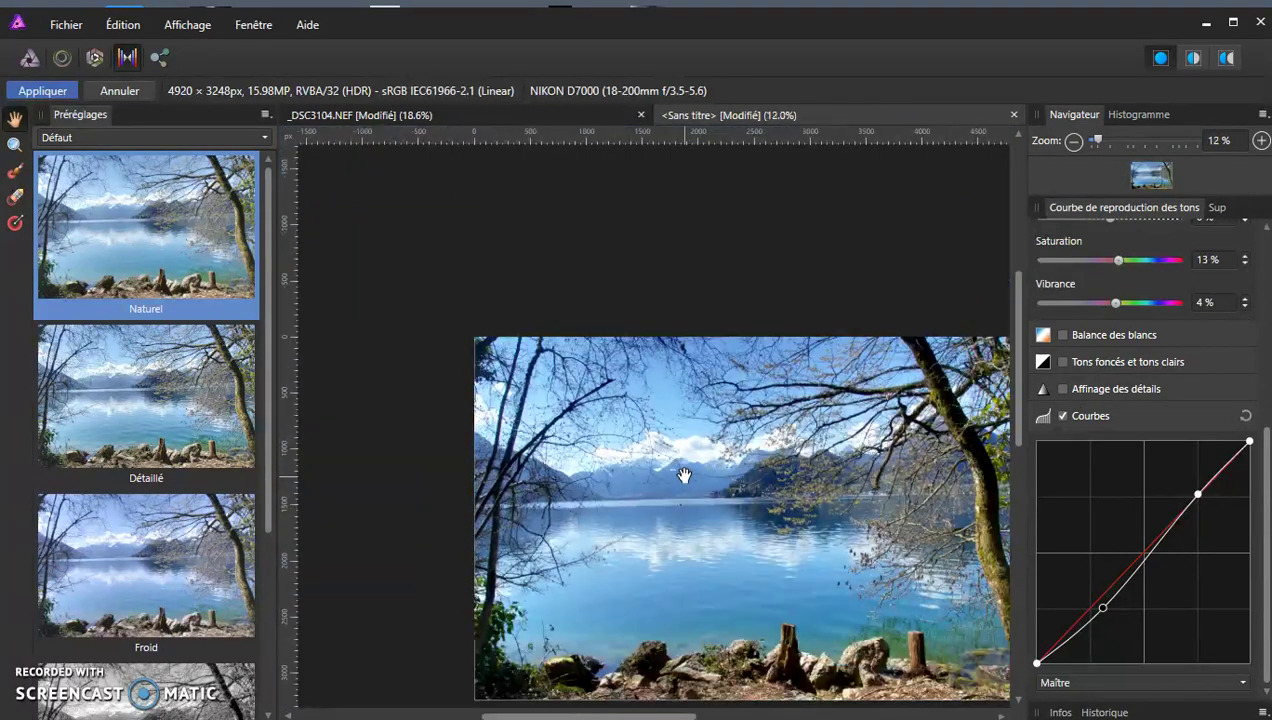
left_click_drag(738, 505, 622, 424)
Review the tone-mapping settings and apply the Naturel tone mapping with its adjustments to the merged image
left_click(207, 210)
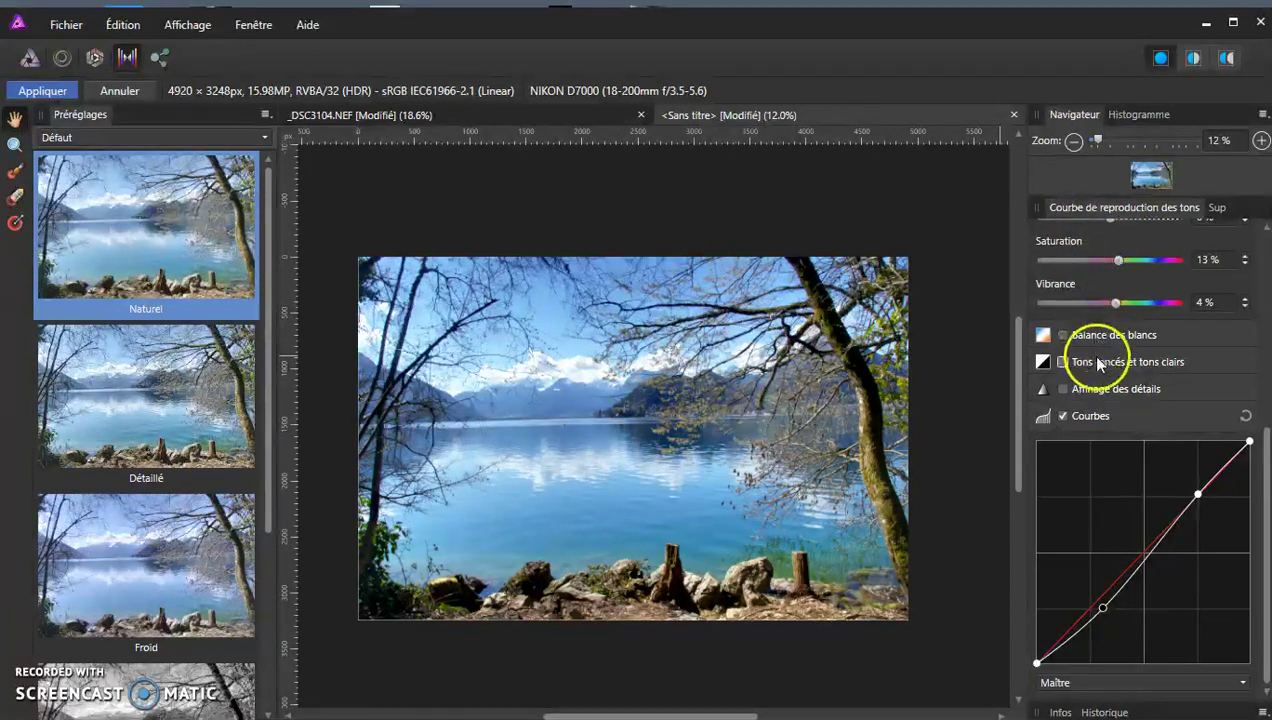
scroll(1097, 362, "up", 5)
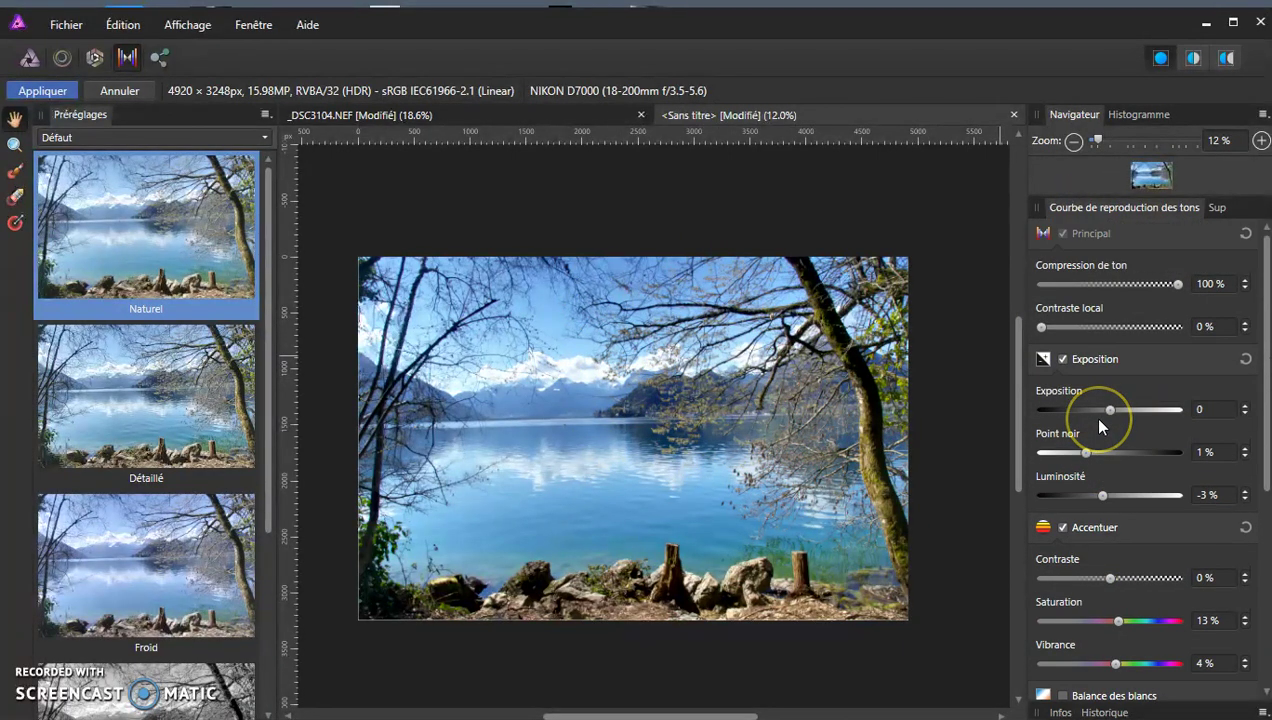
left_click(38, 92)
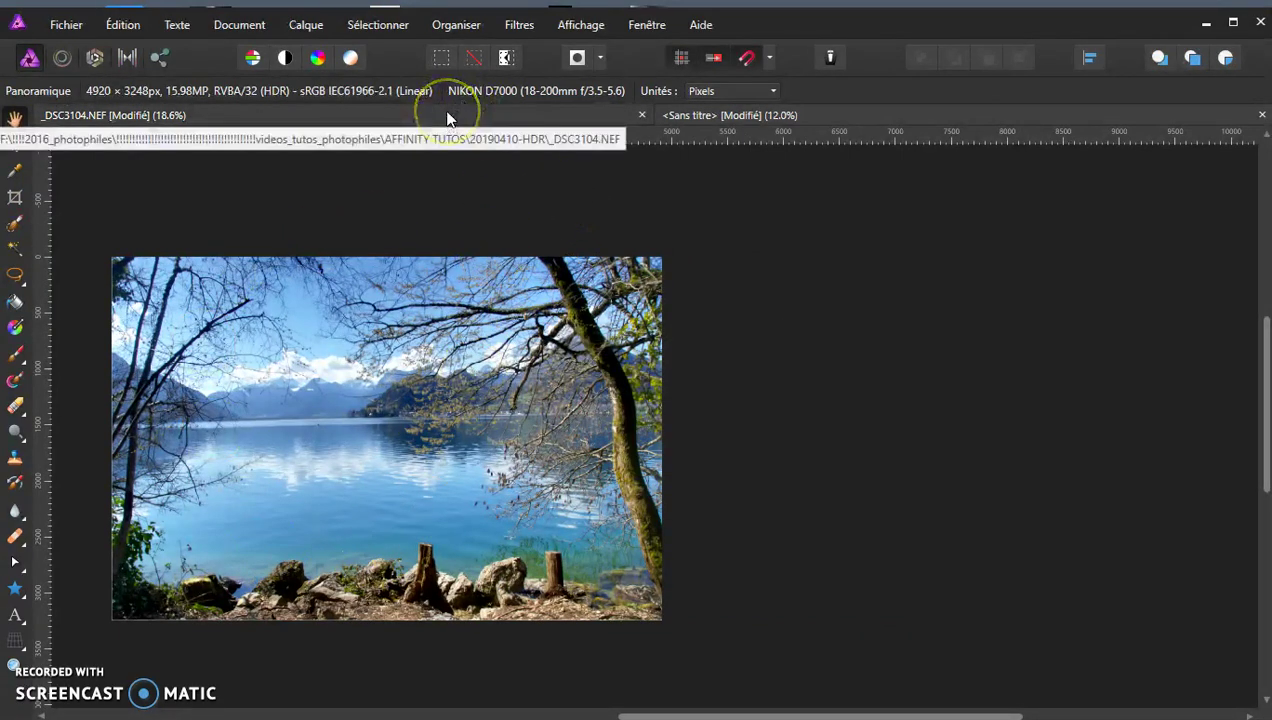
Compare the original _DSC3104.NEF photo with the tone-mapped HDR image, checking the shadows at the lake's edge and the sky
left_click(205, 117)
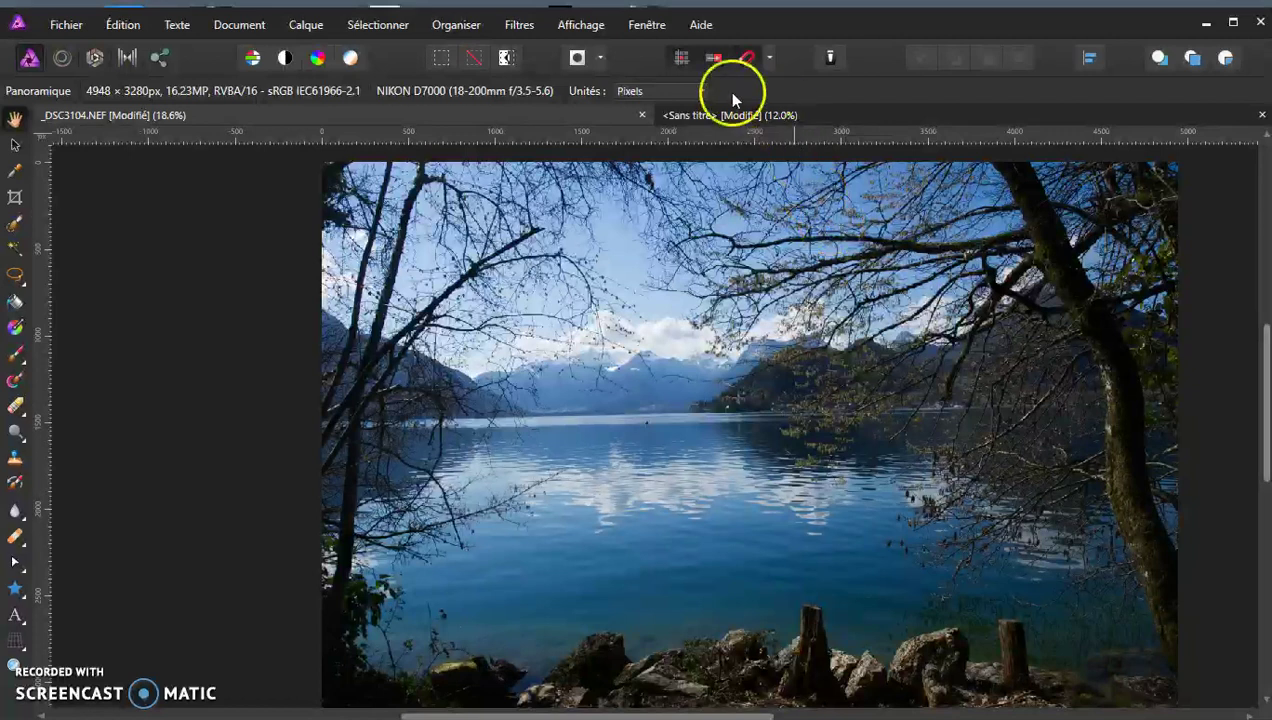
left_click(705, 117)
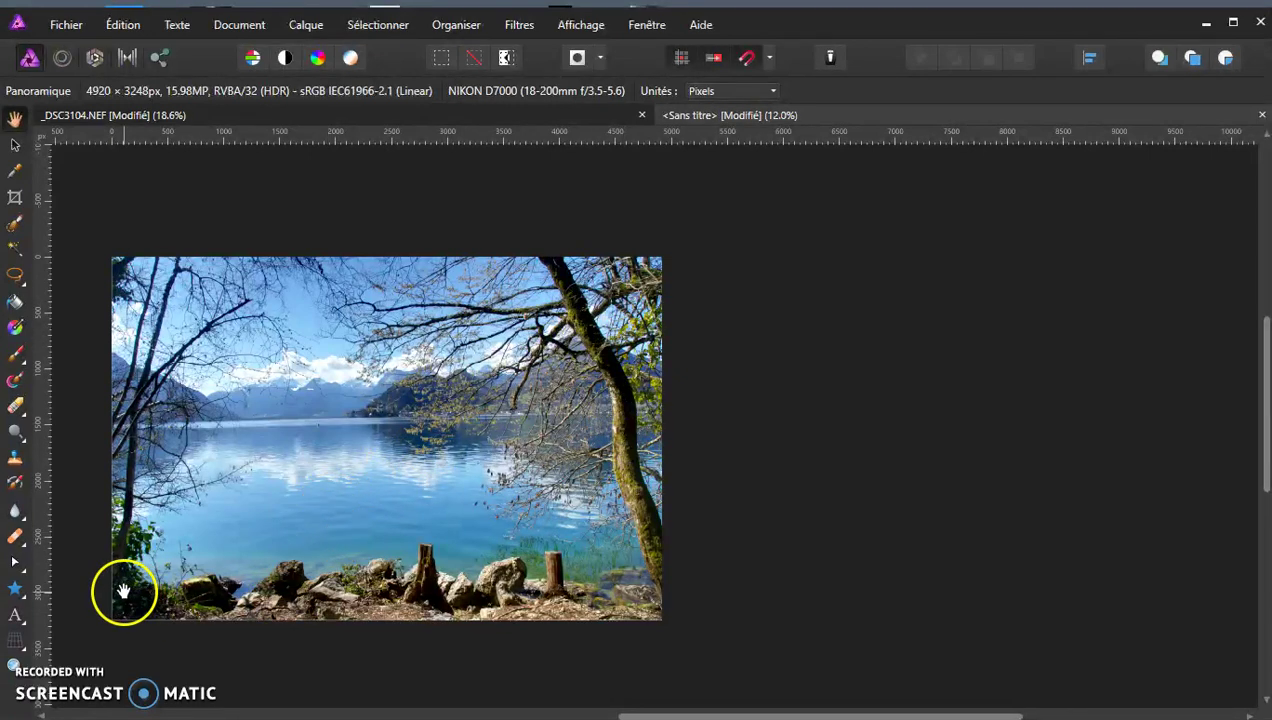
scroll(160, 595, "up", 1)
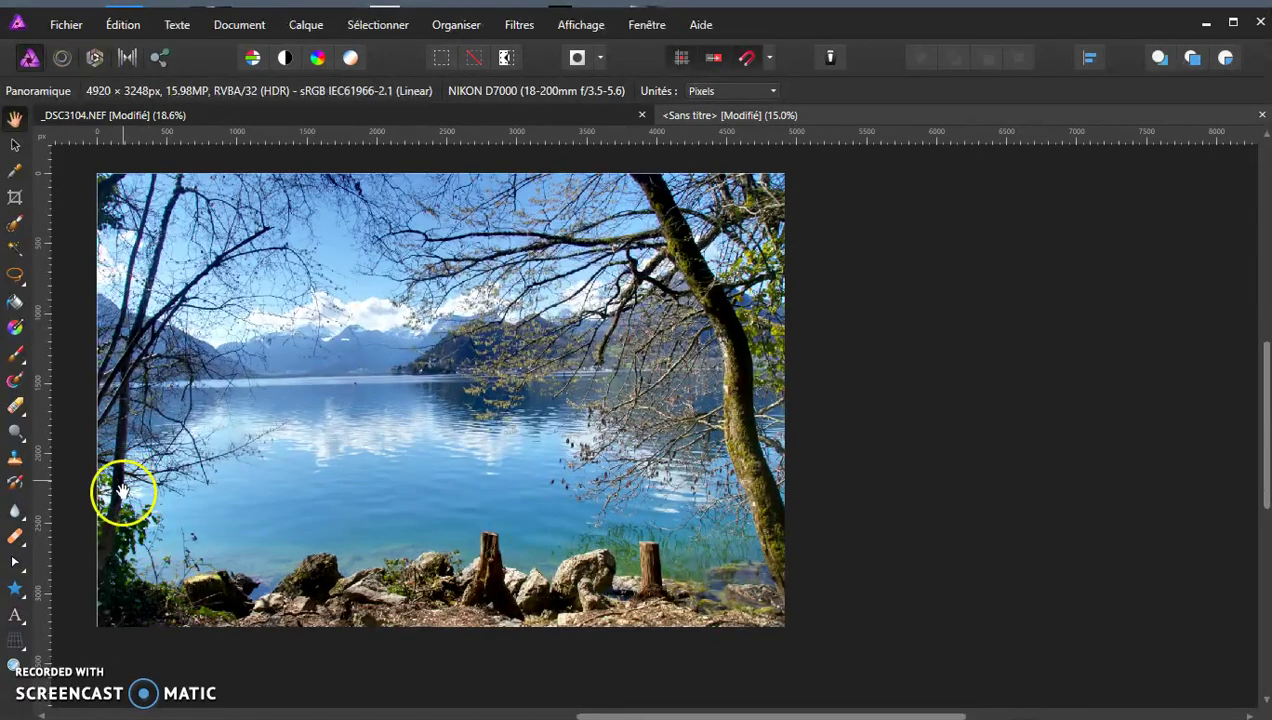
left_click_drag(119, 511, 204, 589)
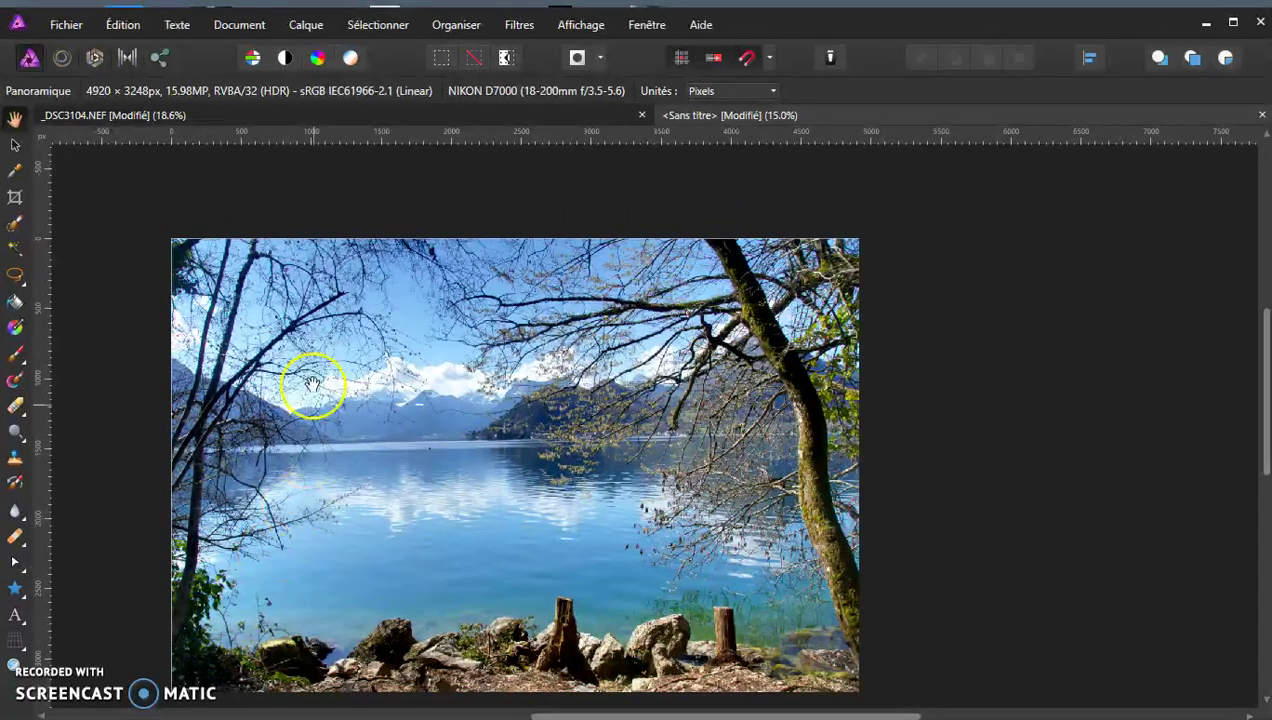
left_click(202, 115)
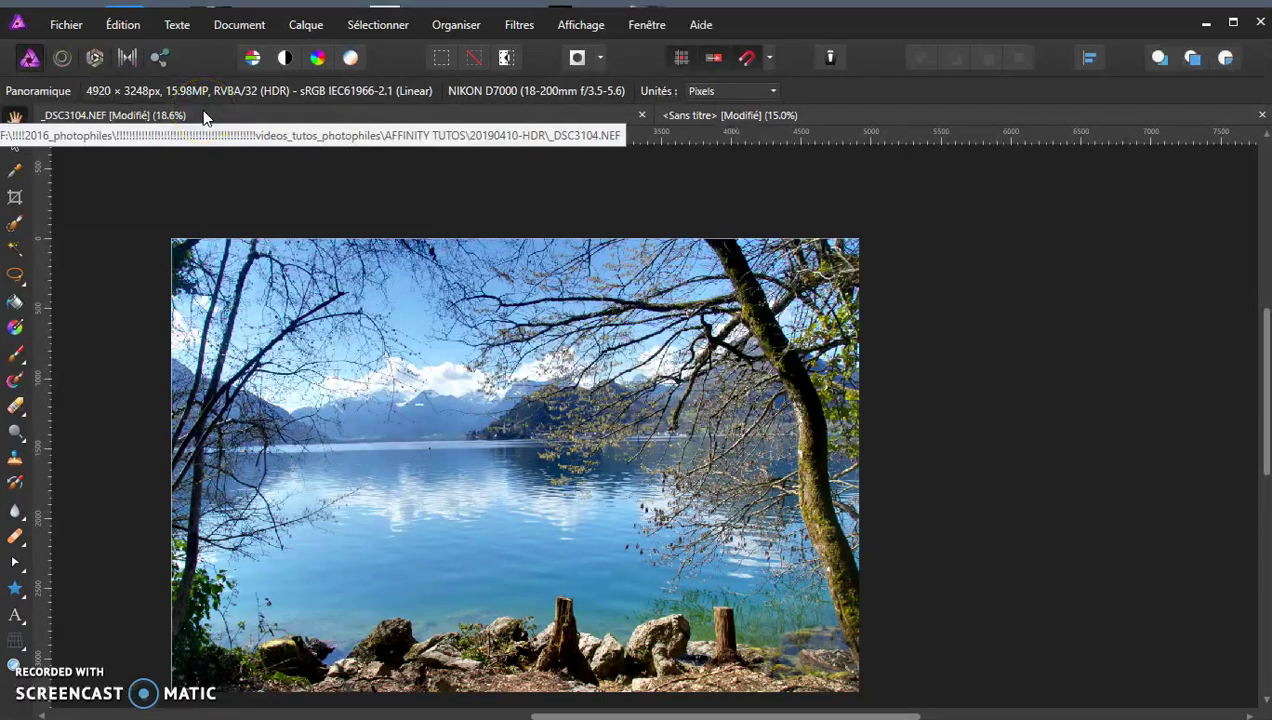
Review the options for a new HDR merge (Nouvelle fusion HDR) and close the dialog without adding images
left_click(70, 25)
left_click(70, 25)
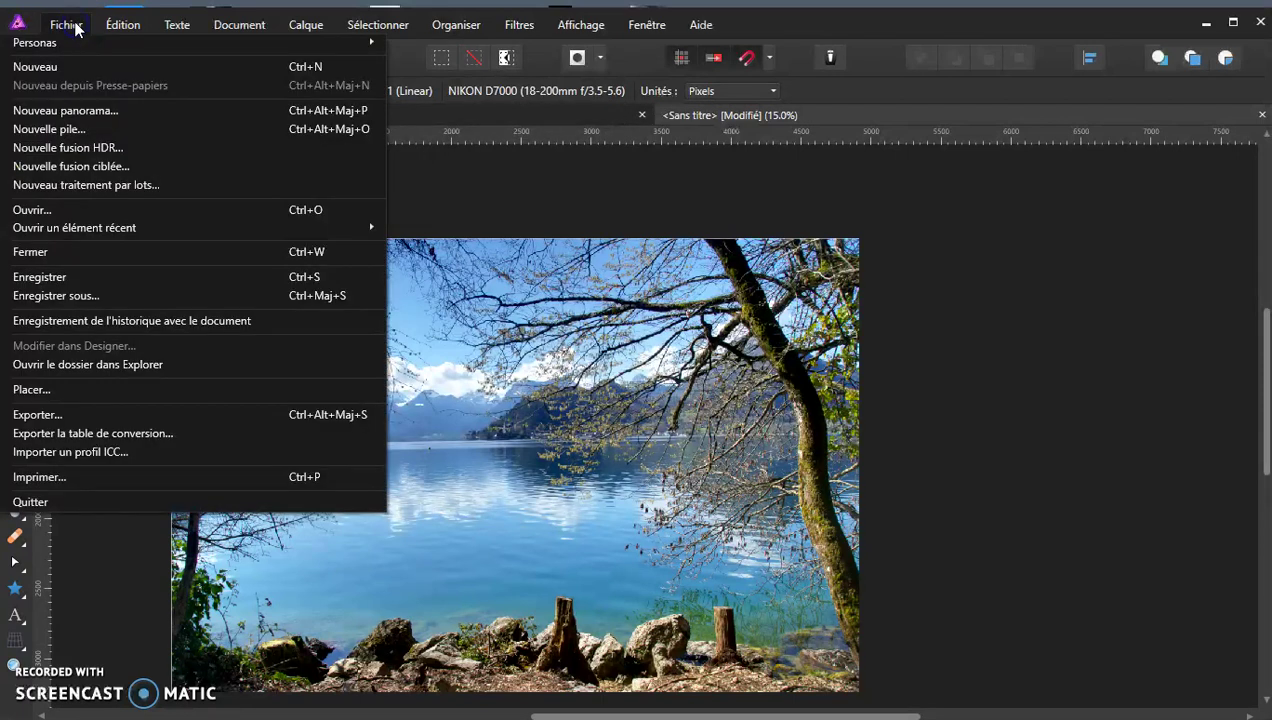
left_click(100, 148)
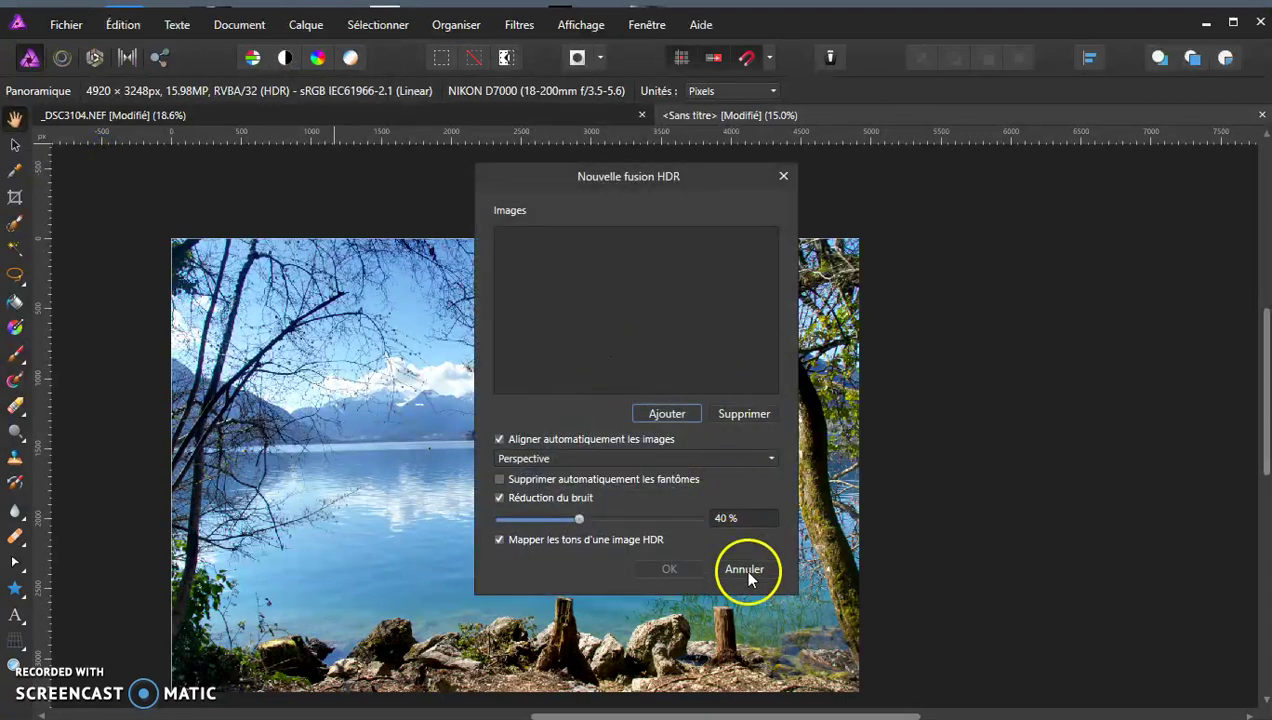
left_click(744, 569)
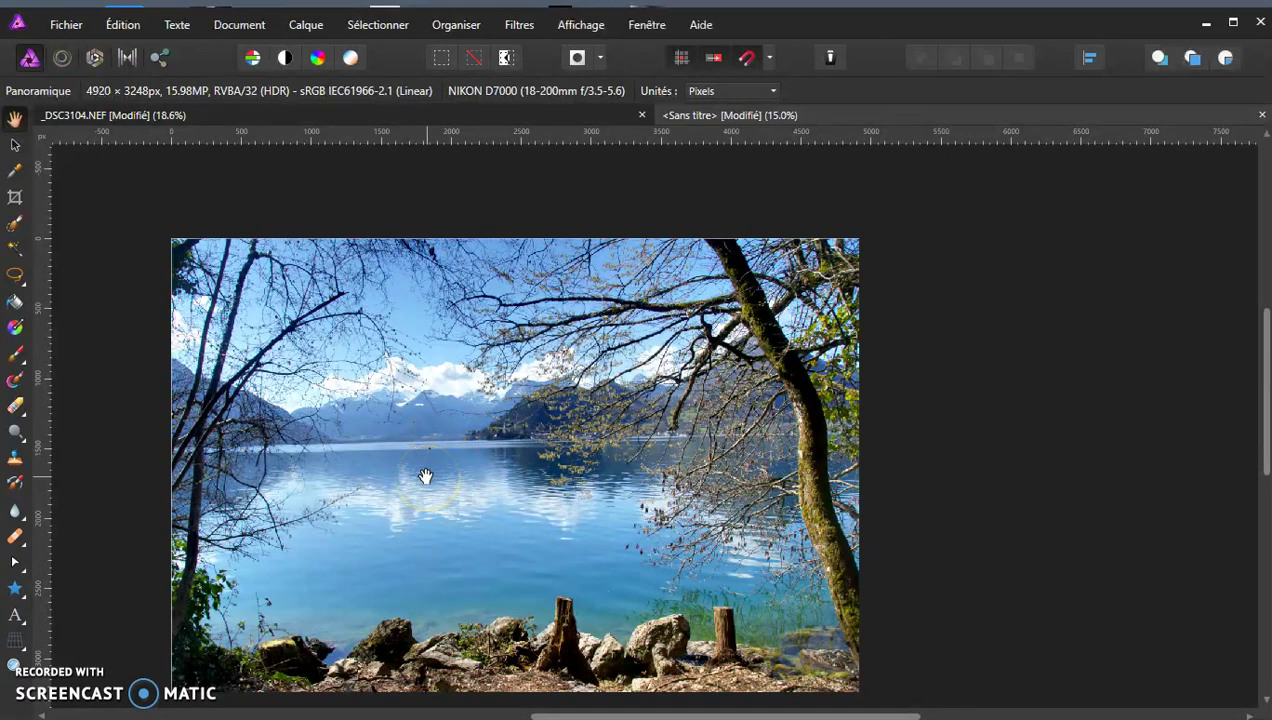
left_click(400, 435)
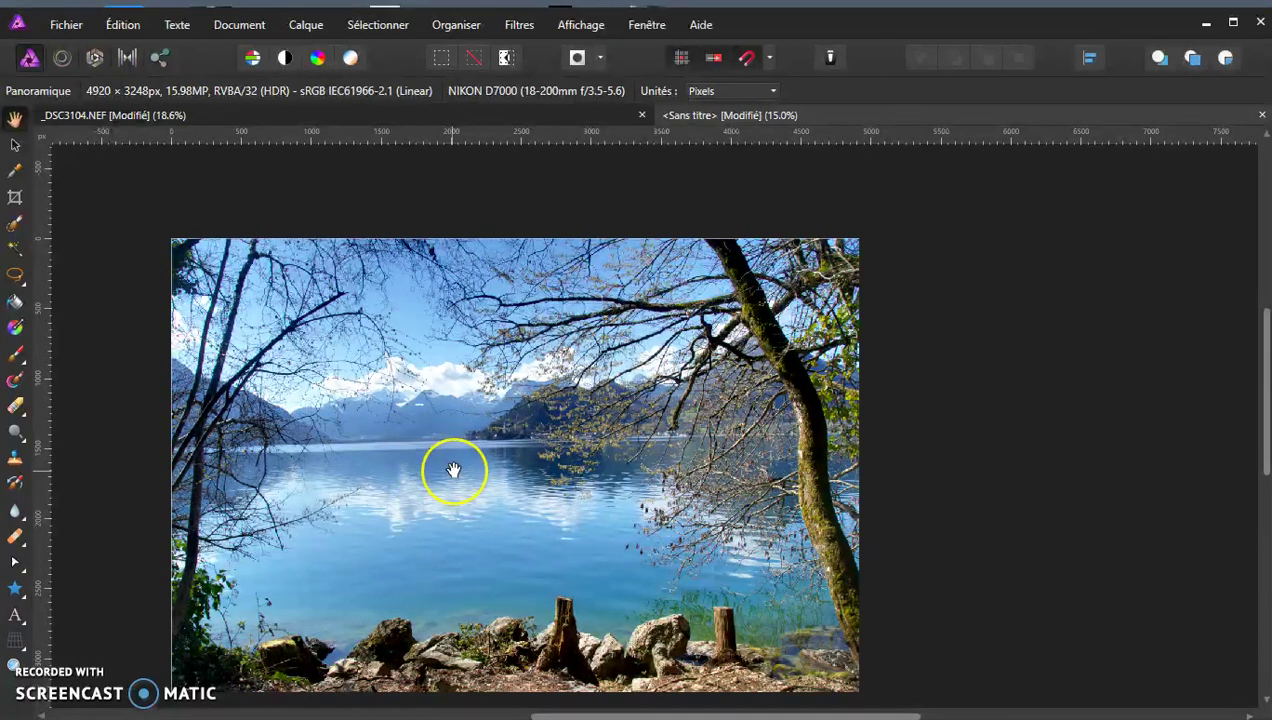